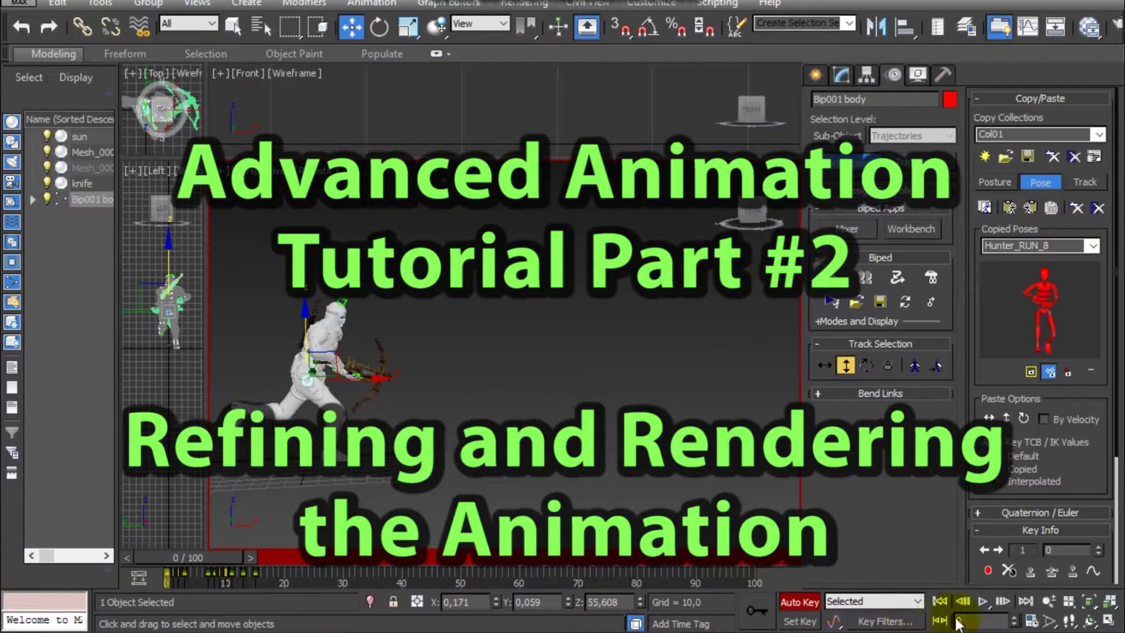
Step: Set the animation's end time to frame 20 and play the run back to review it
click(1033, 621)
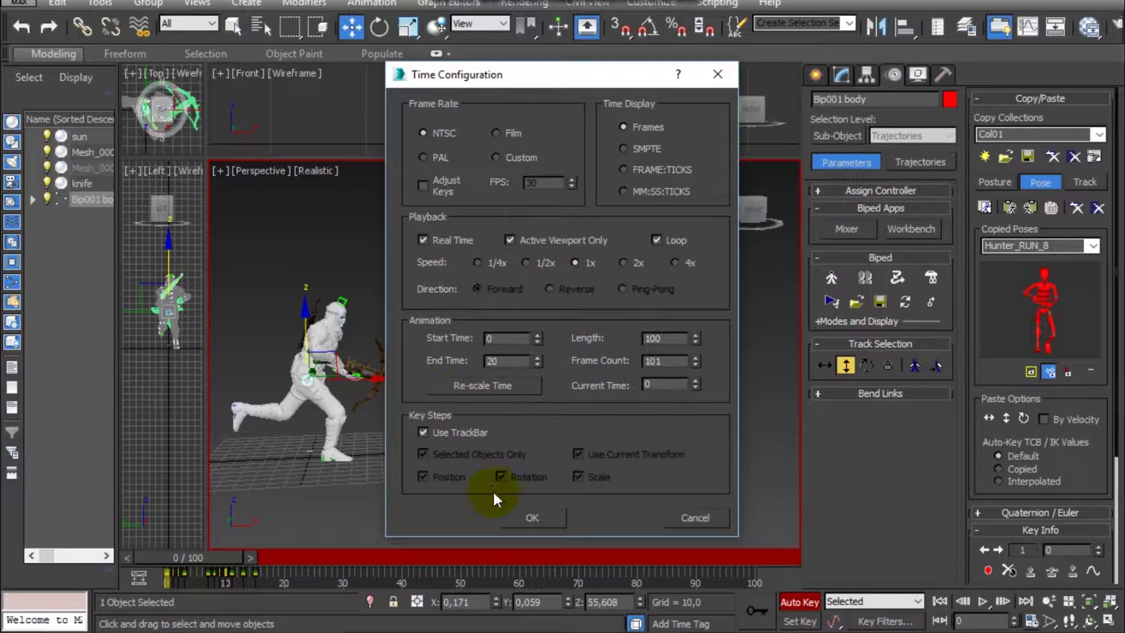
click(538, 518)
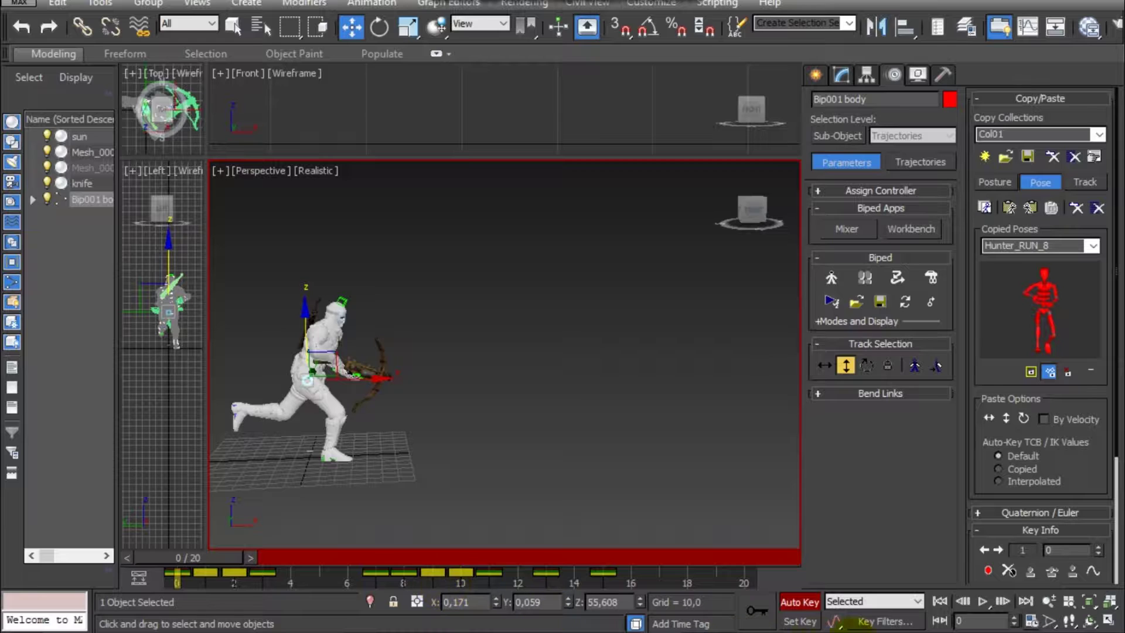
click(977, 603)
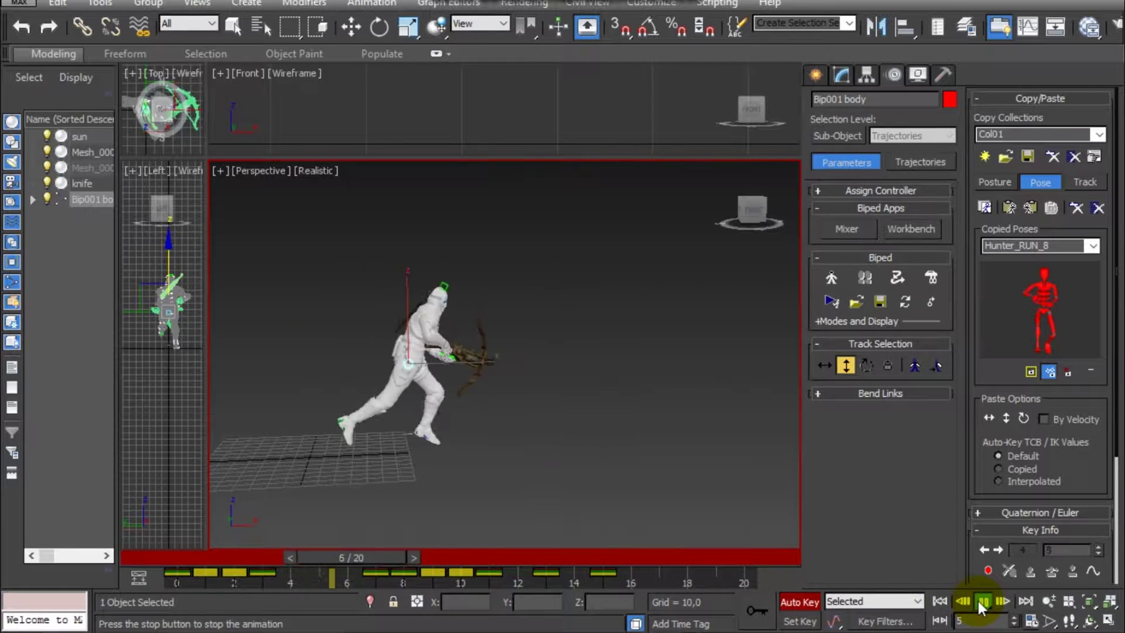
click(979, 600)
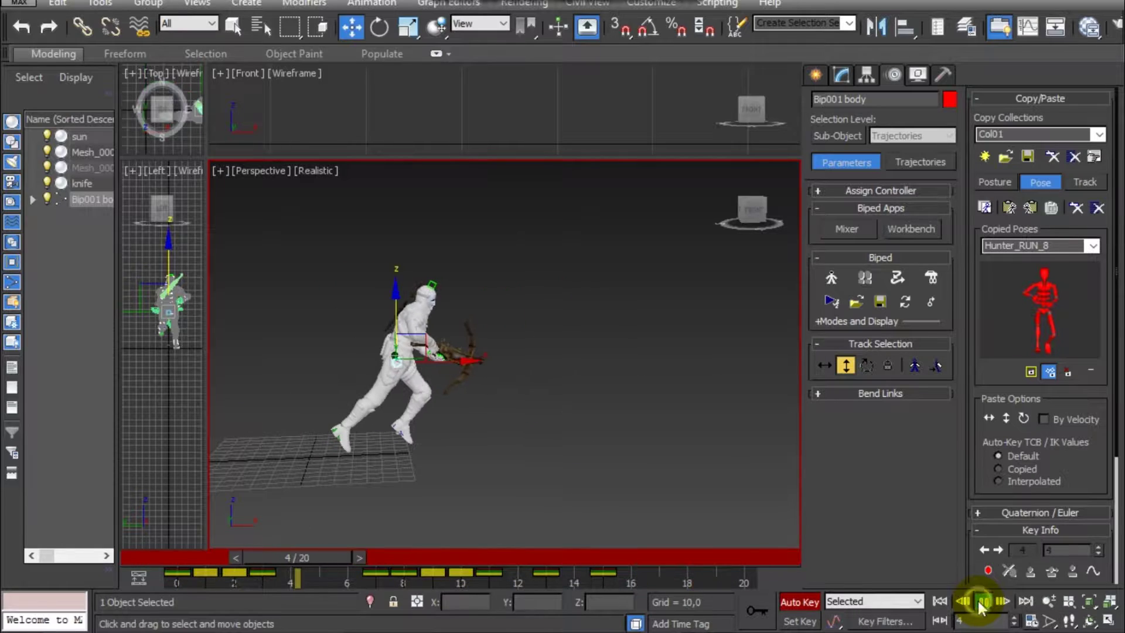
Step: Shift the body's keys at frames 11, 13 and 15 one frame later and play the animation to check the timing
drag(319, 555, 604, 553)
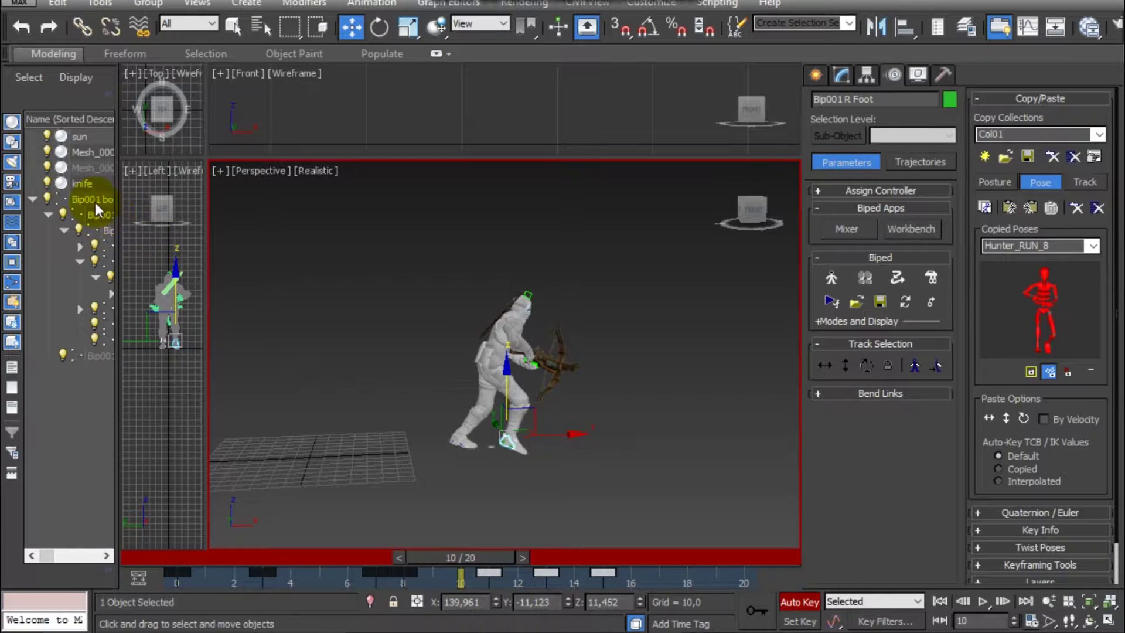
click(96, 202)
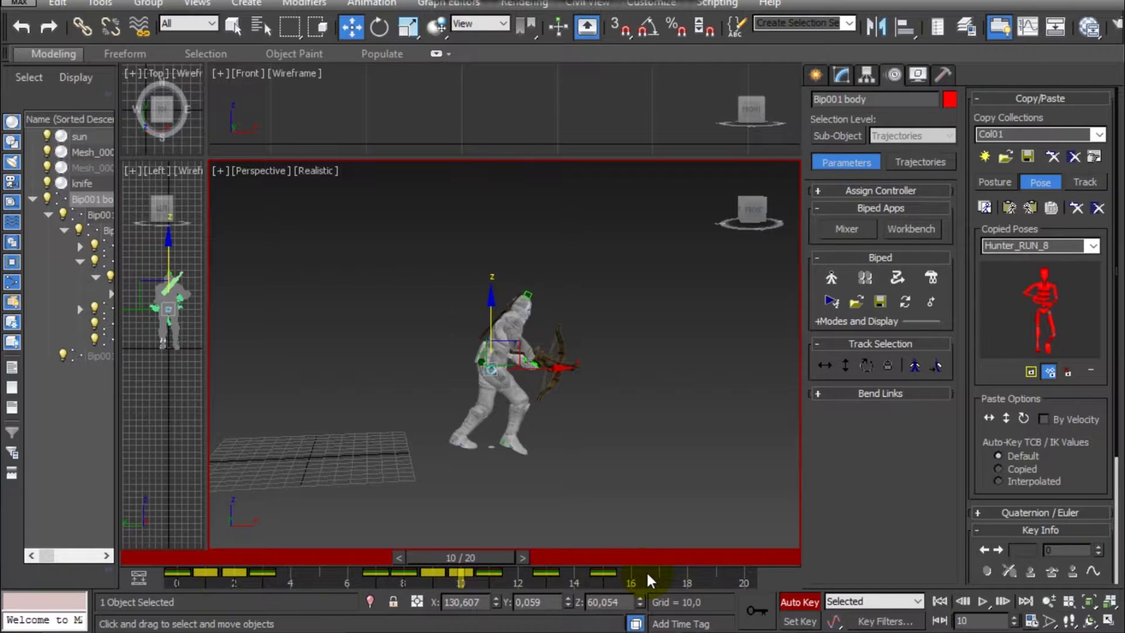
drag(646, 571, 477, 578)
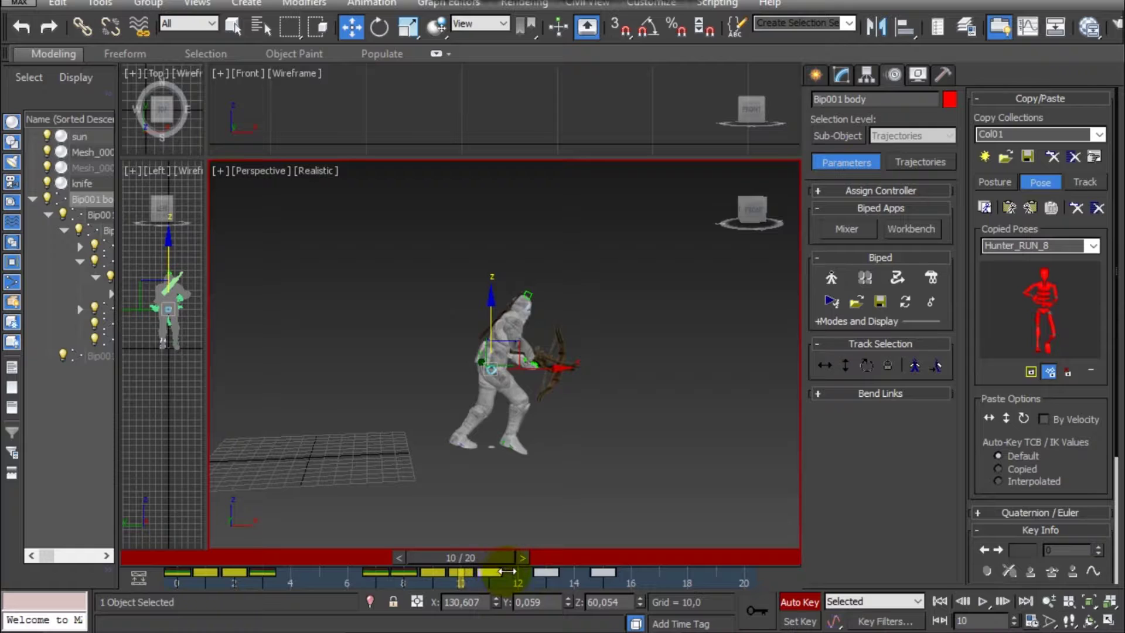
drag(508, 572, 263, 556)
click(984, 602)
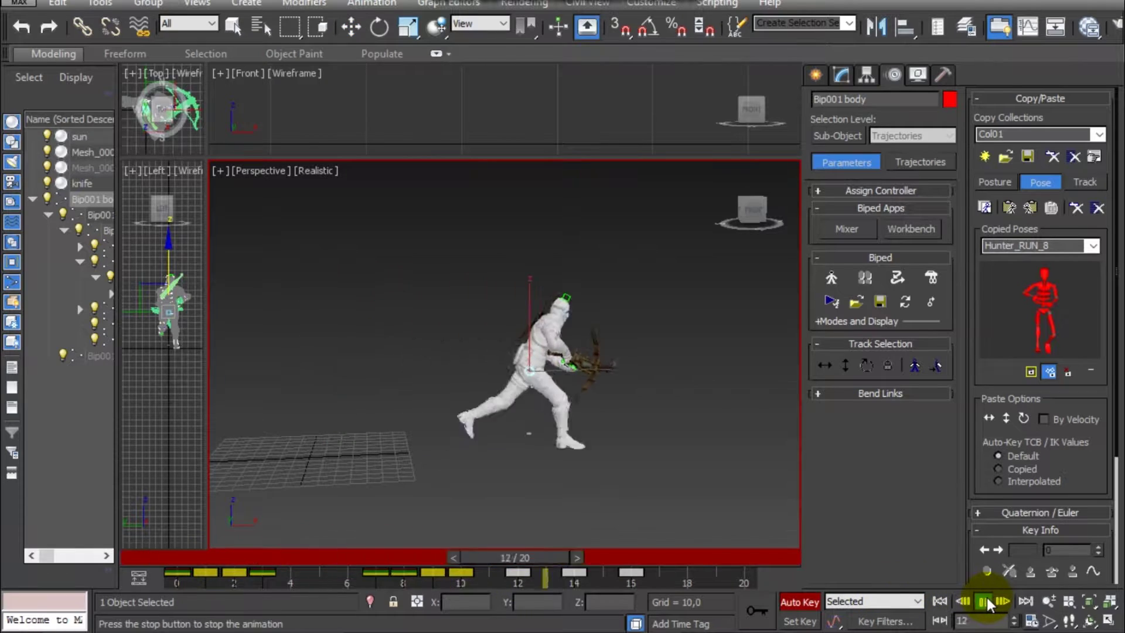
click(984, 602)
Step: Move the body forward along X at frames 11 and 12, to about X 161.7 at frame 12
drag(514, 556, 486, 546)
drag(550, 373, 559, 372)
drag(462, 554, 487, 546)
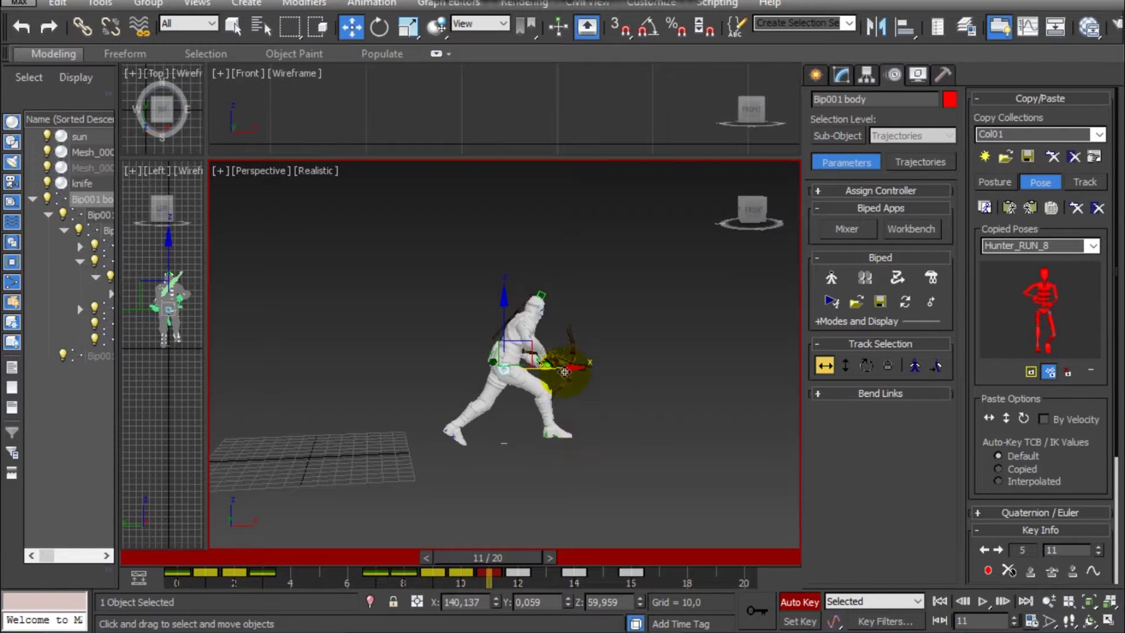
drag(570, 371, 580, 372)
mouse_move(496, 553)
mouse_down()
mouse_move(459, 557)
mouse_move(516, 547)
mouse_up()
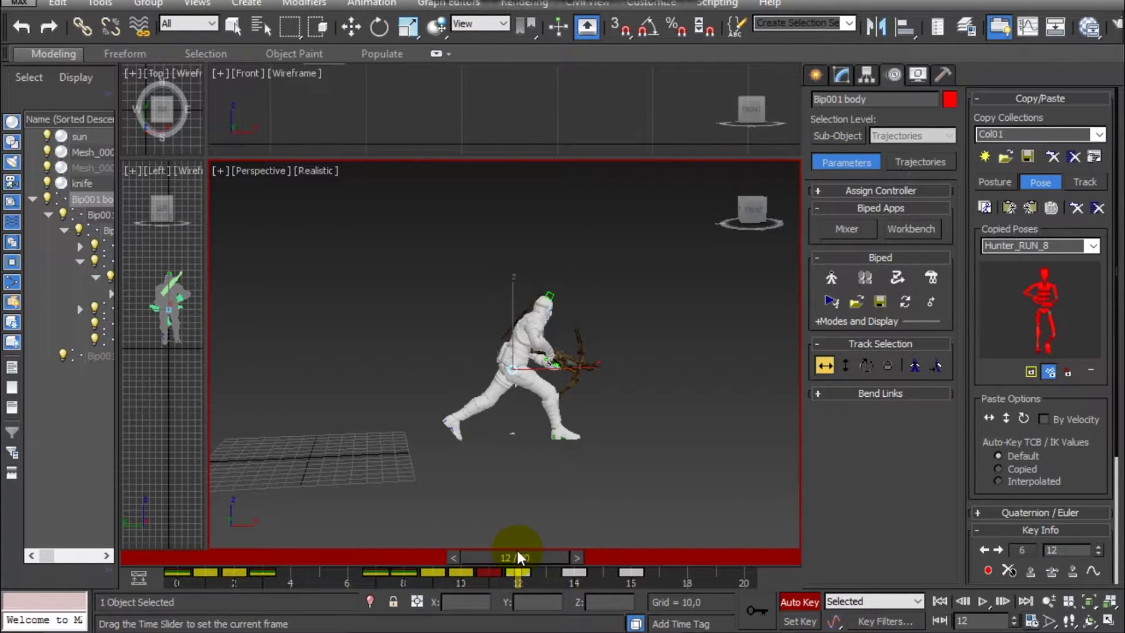
key(w)
click(573, 375)
drag(572, 375, 593, 372)
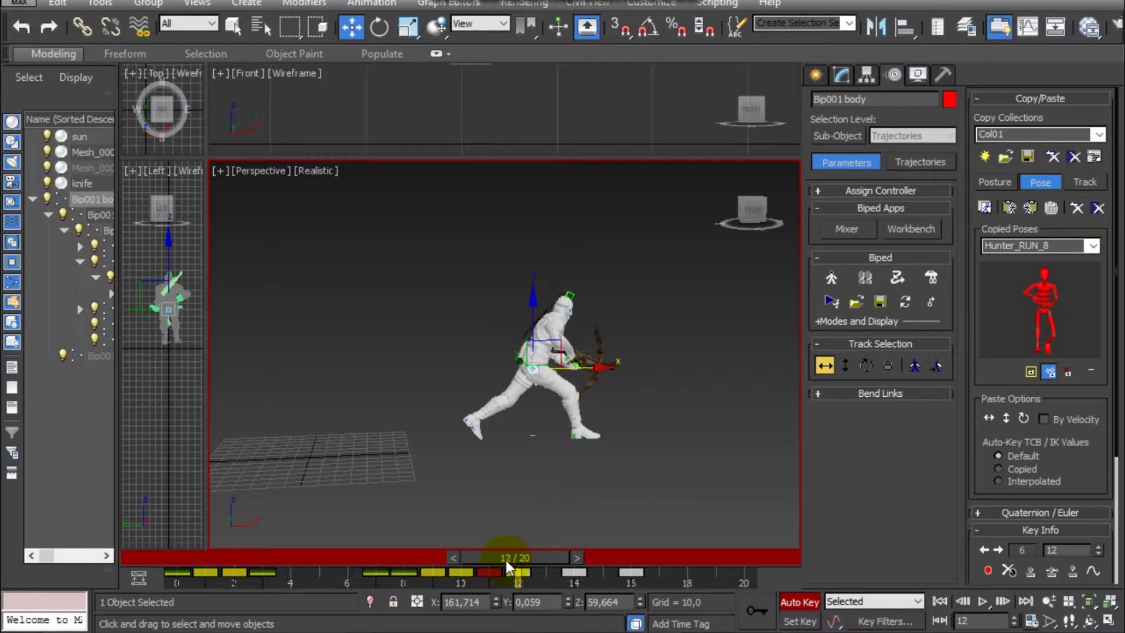
Step: Move the body forward along X at frame 14 and check the pose at frame 16
drag(506, 560, 532, 547)
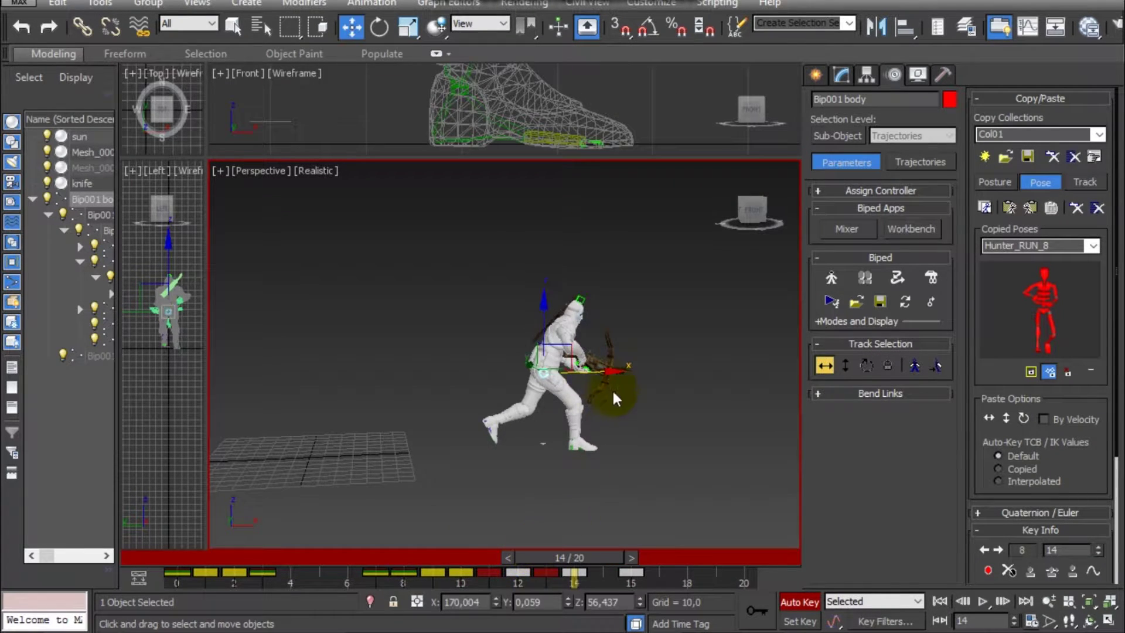
drag(599, 372, 624, 373)
drag(581, 551, 622, 550)
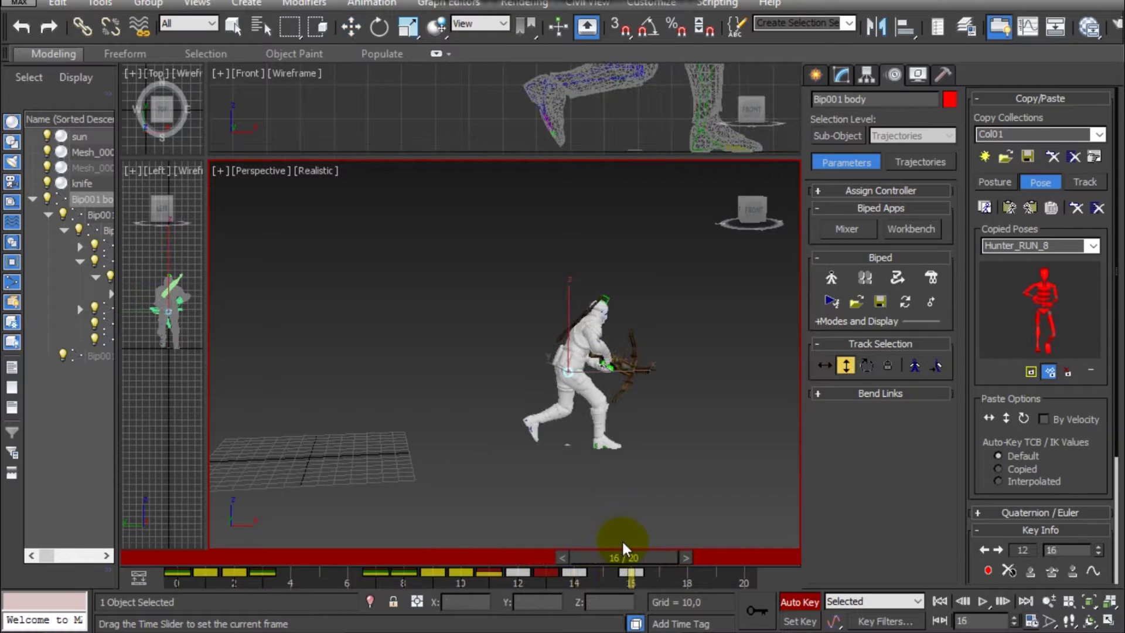
Step: Select the right foot and copy its X position value at frame 14
click(609, 443)
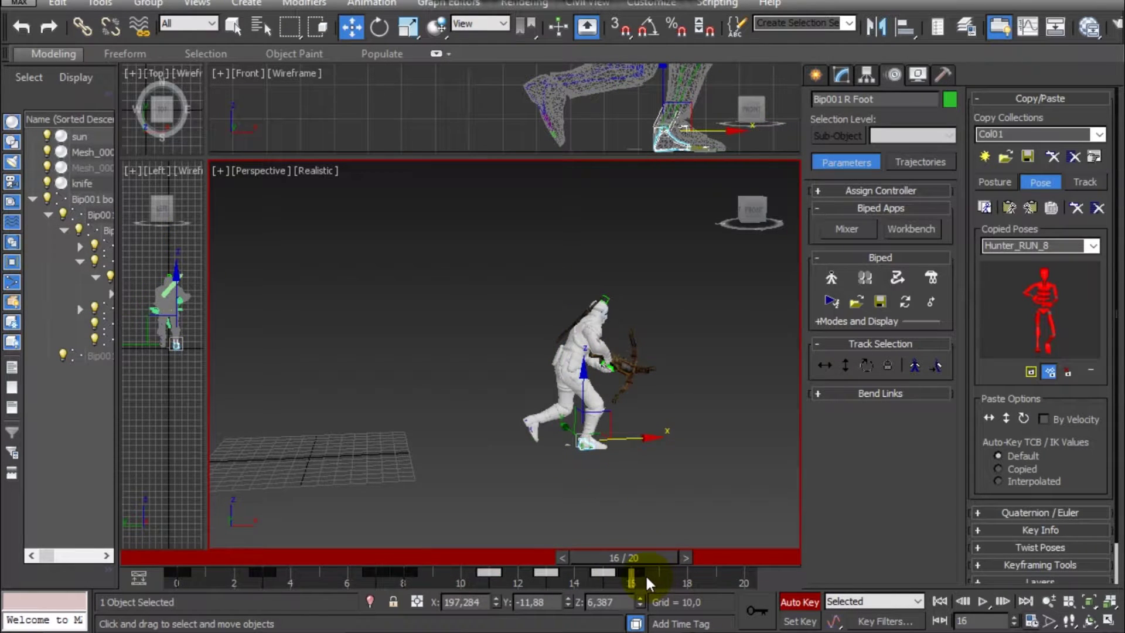
drag(629, 552, 553, 558)
click(94, 200)
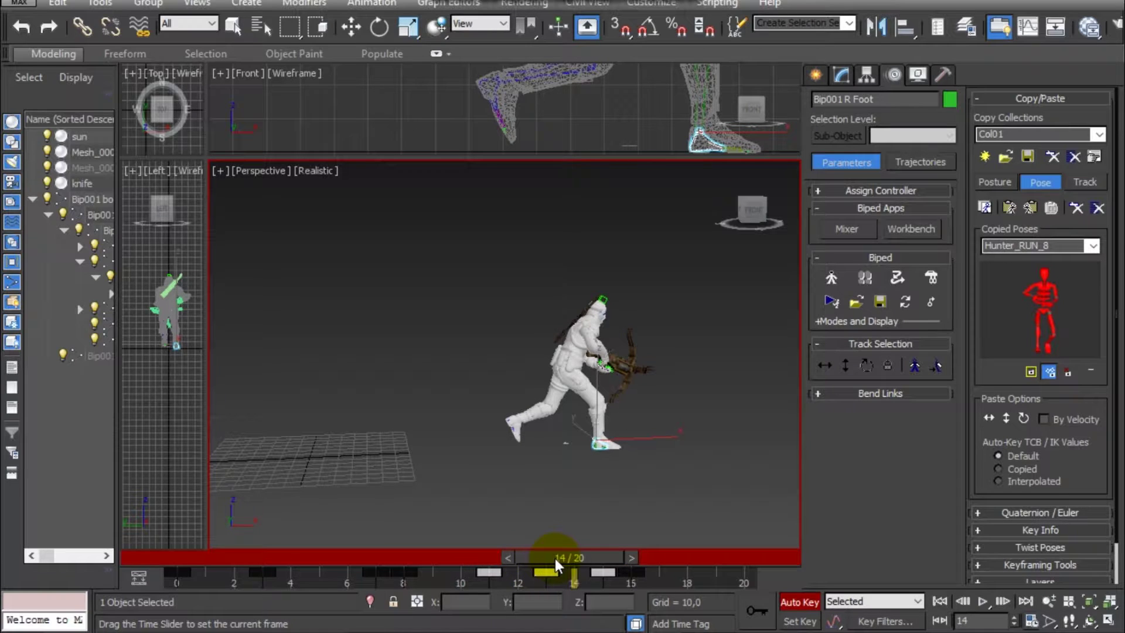
key(w)
double_click(469, 602)
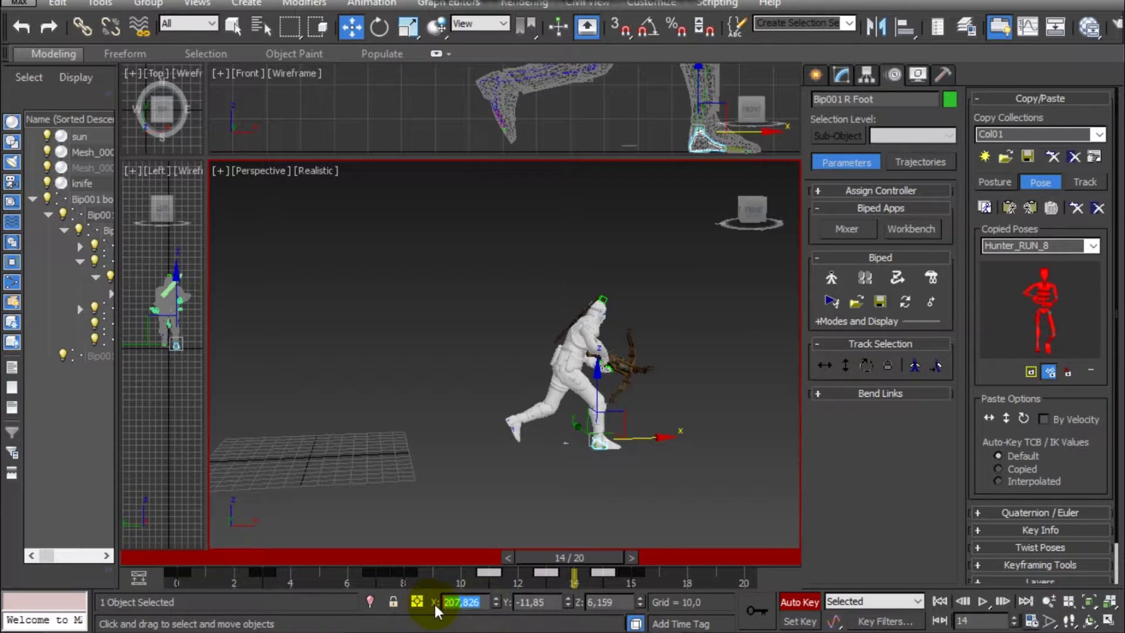
right_click(461, 604)
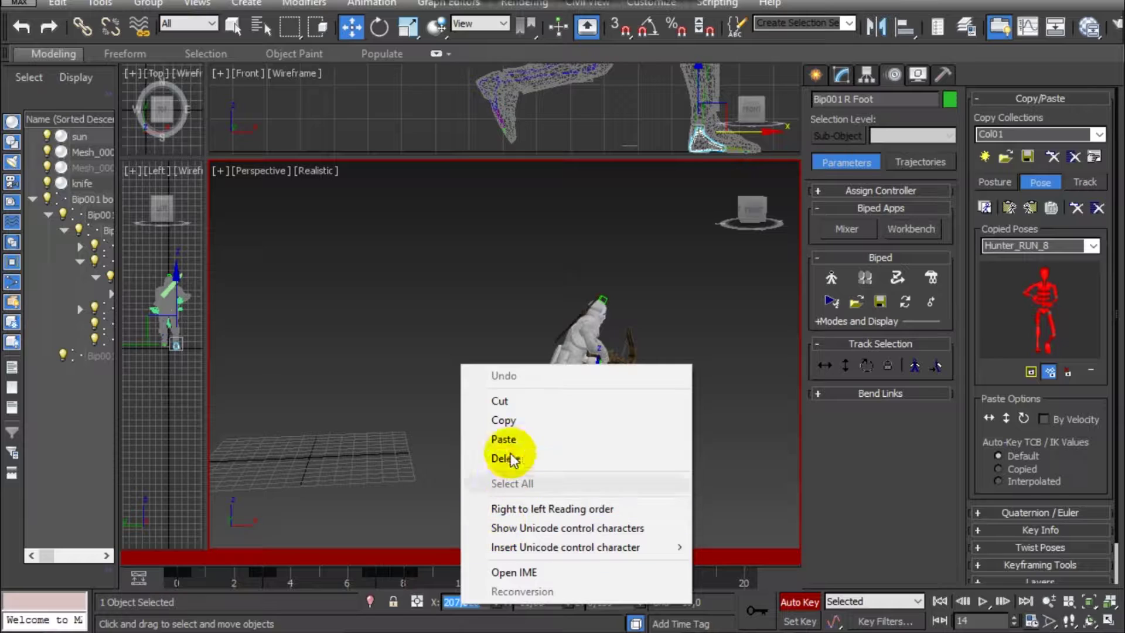
click(515, 427)
Step: Set the right foot's X position at frame 15 to the copied value 207,826
mouse_move(558, 560)
mouse_down()
mouse_move(577, 557)
mouse_move(533, 561)
mouse_move(575, 558)
mouse_up()
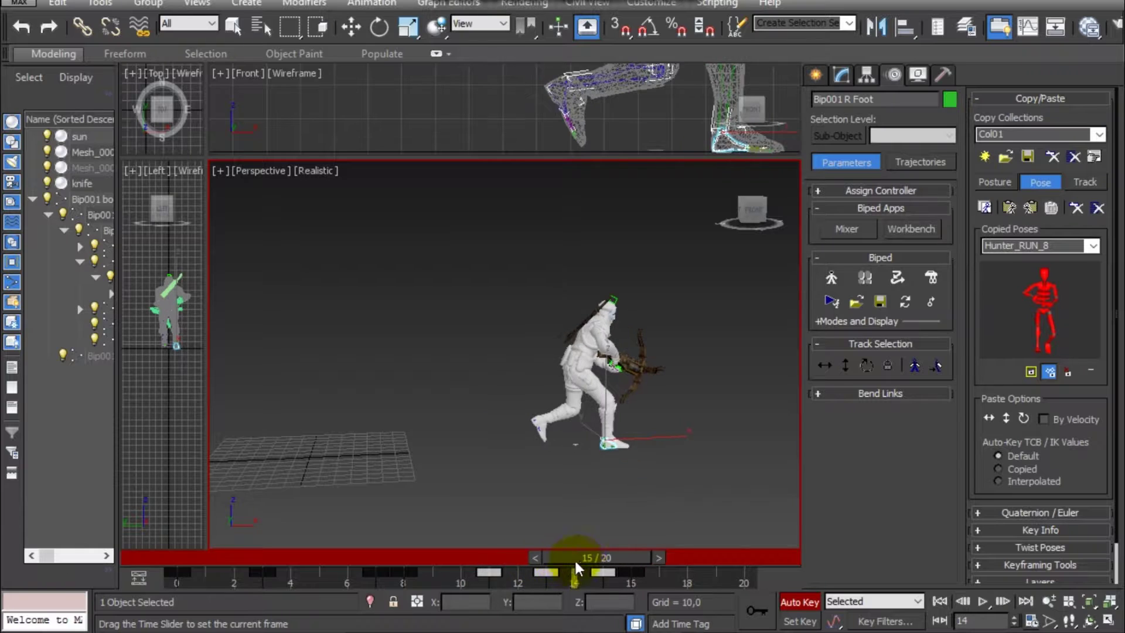
key(w)
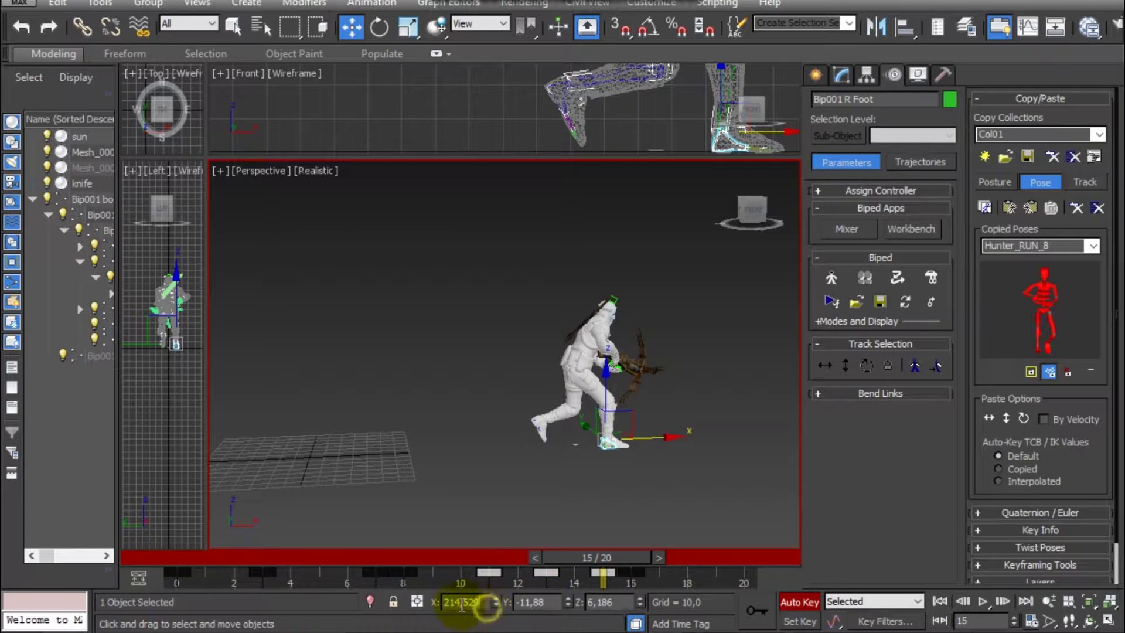
right_click(460, 603)
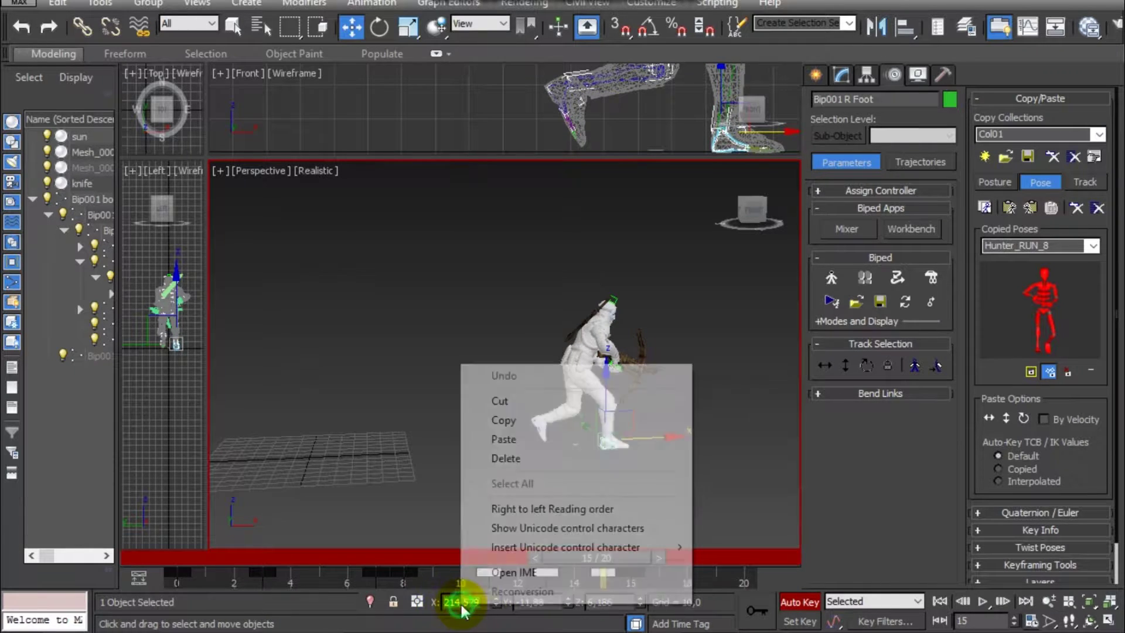
click(511, 435)
key(Return)
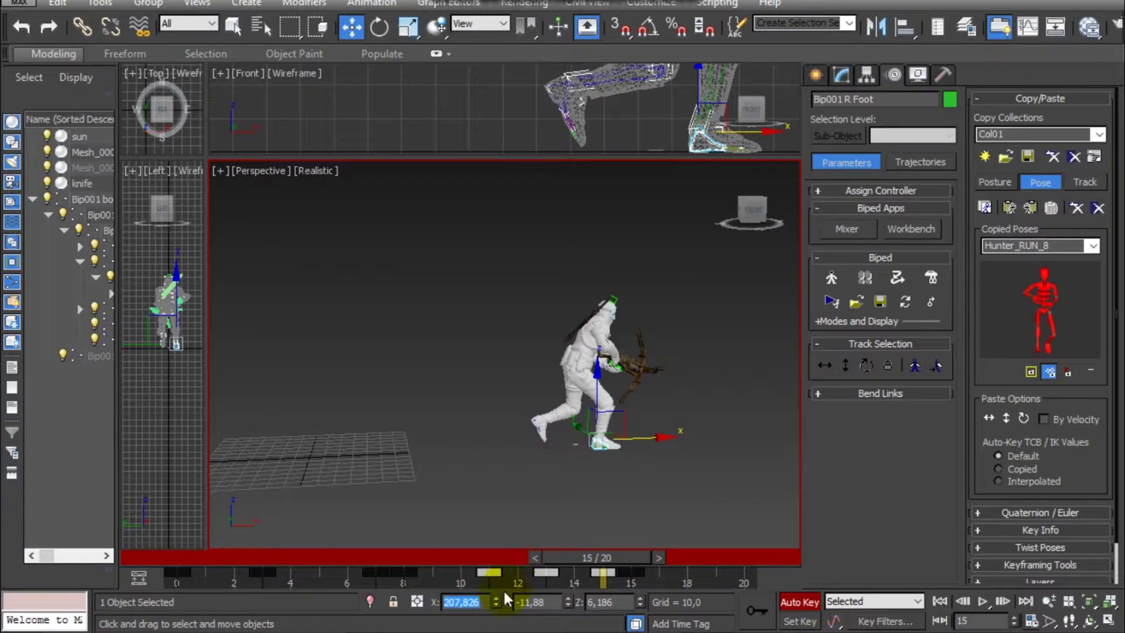
Step: Set the right foot's X position at frame 16 to the copied 207,826 and play the animation from frame 0
drag(564, 555, 593, 561)
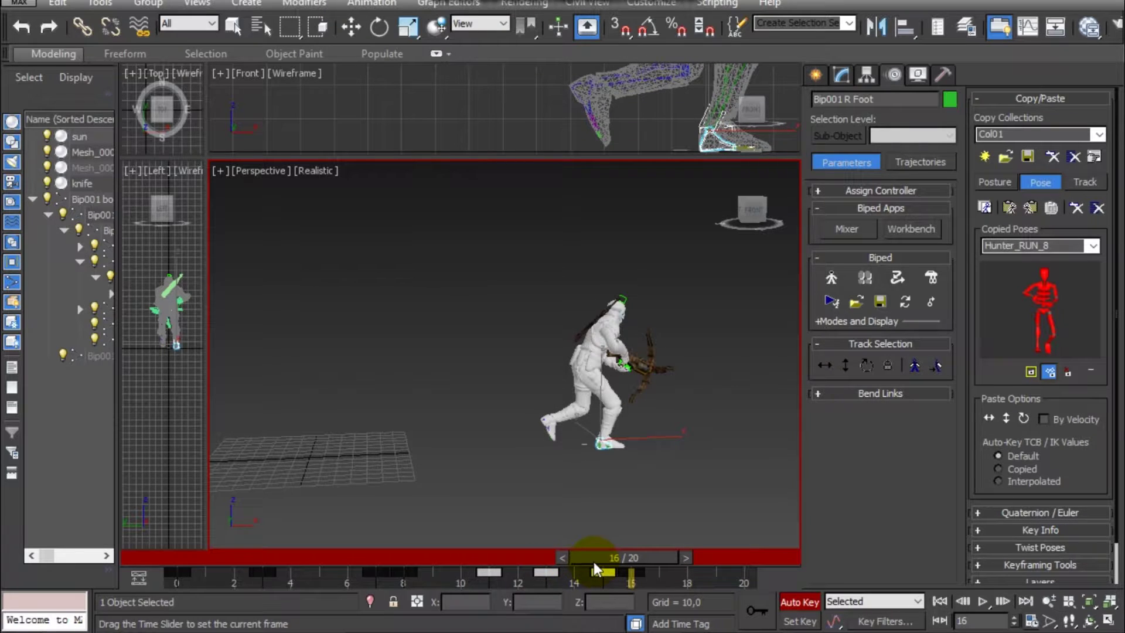
key(w)
click(480, 602)
right_click(466, 602)
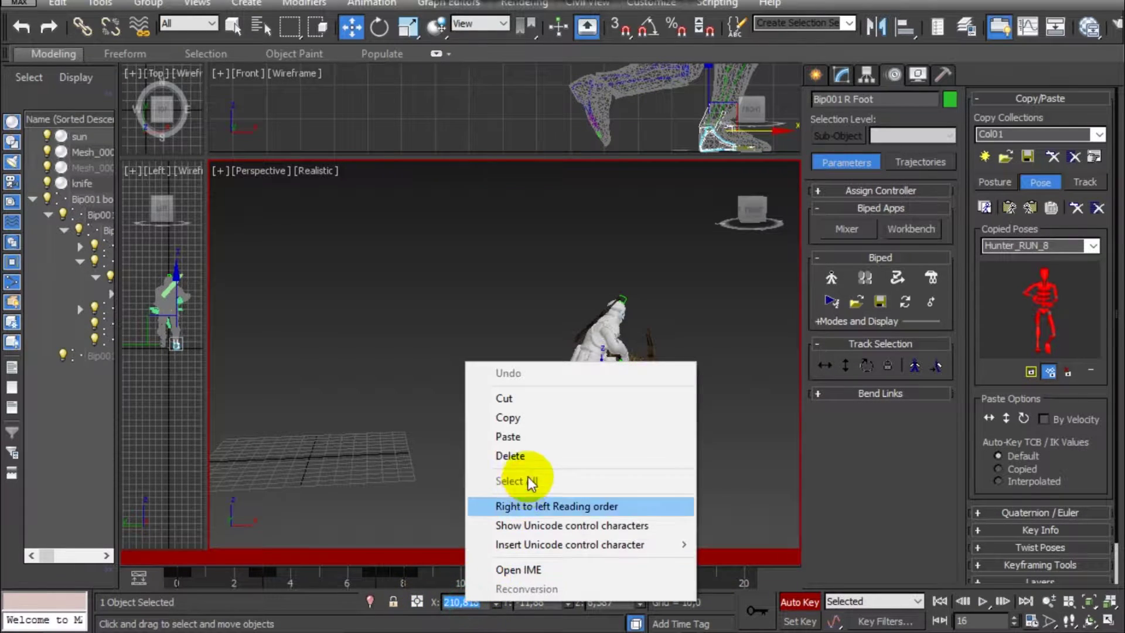
click(532, 442)
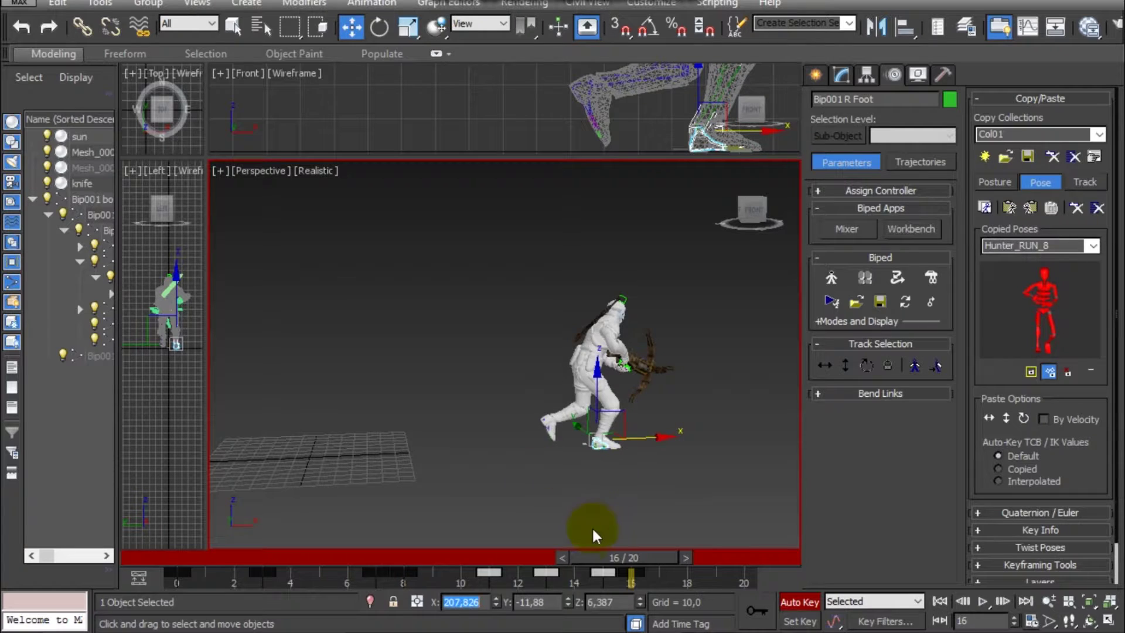
drag(603, 556, 132, 556)
key(w)
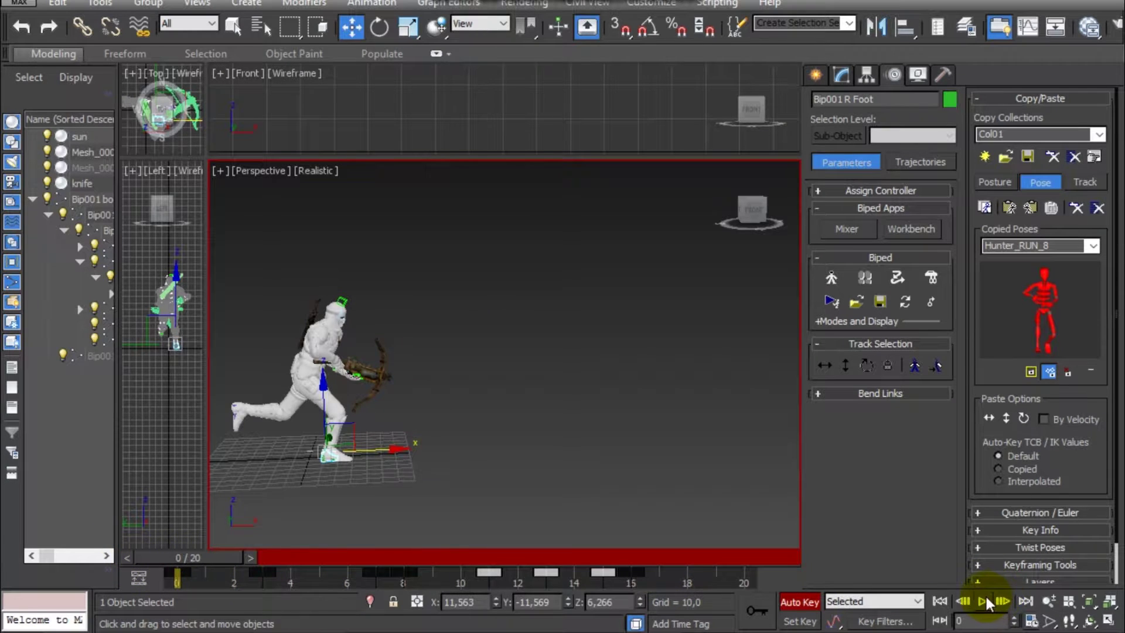
click(985, 598)
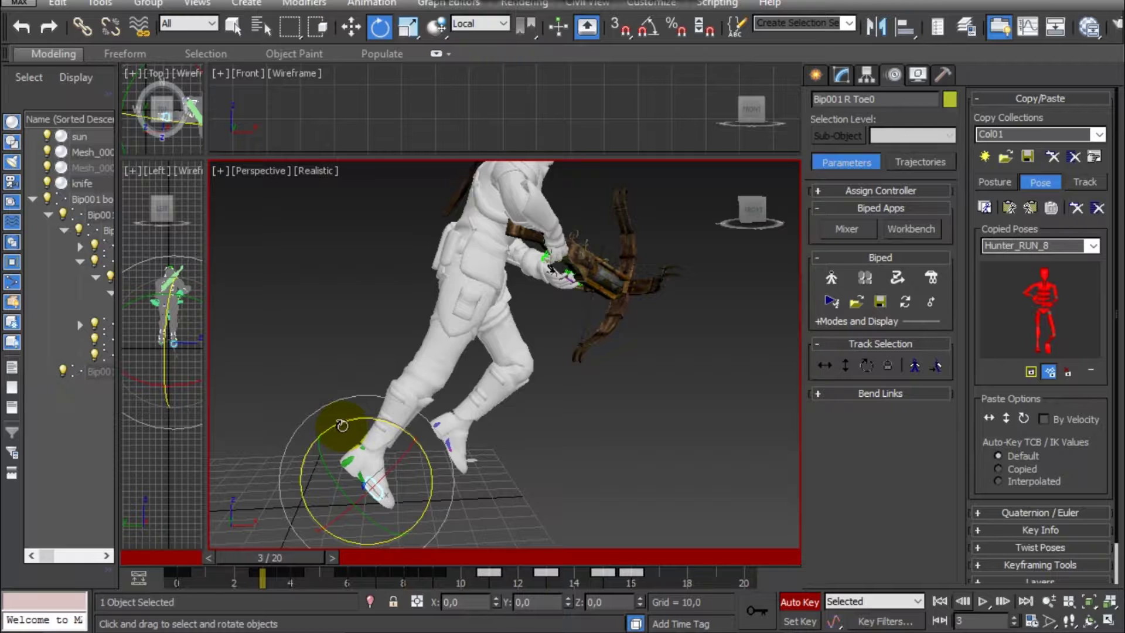
Step: Lower the biped's body at frame 3 to a height of about Z 62.5
click(53, 199)
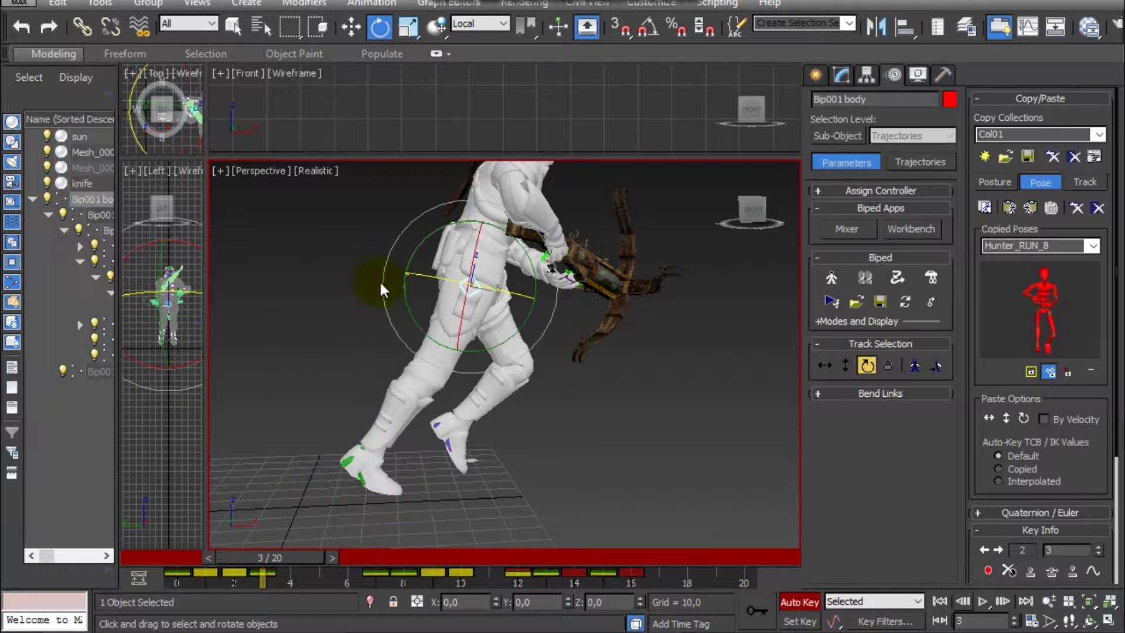
click(350, 32)
drag(472, 239, 465, 300)
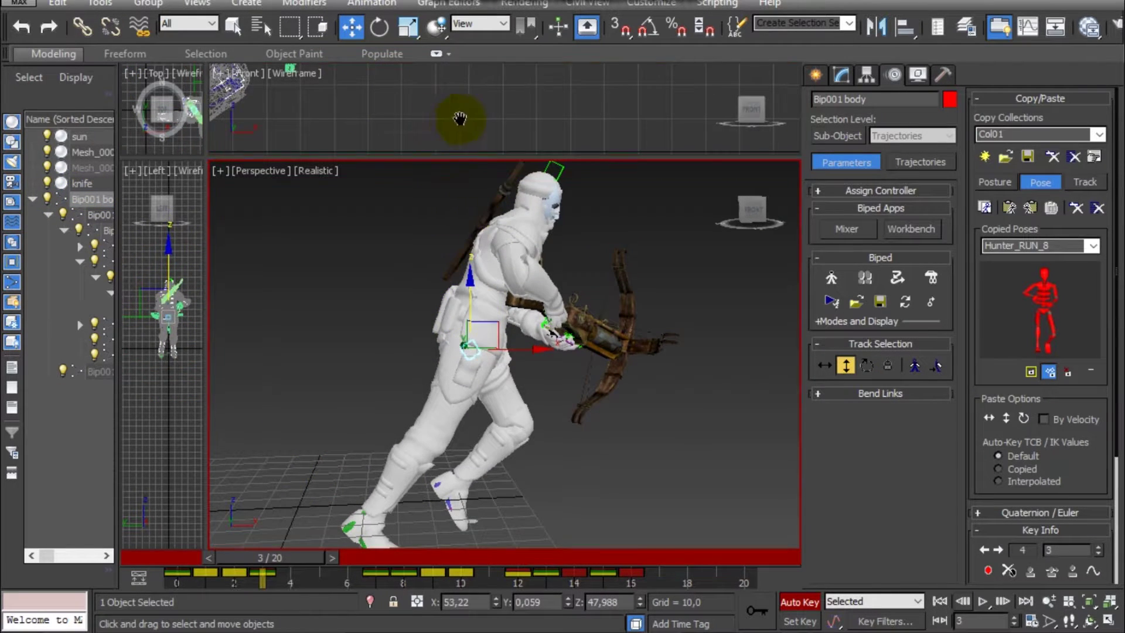
middle_drag(460, 118, 783, 33)
drag(459, 322, 471, 262)
middle_drag(544, 110, 542, 149)
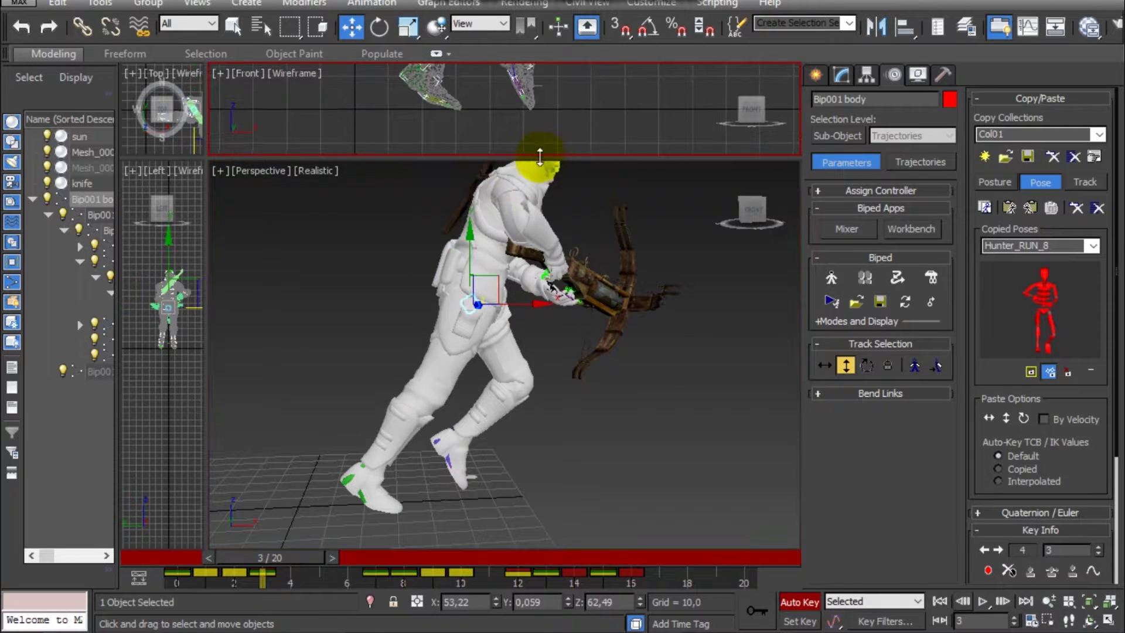
Step: Rotate the right foot at frame 3 by about 1.1 degrees around its local Z axis
click(378, 503)
click(379, 25)
mouse_move(389, 404)
mouse_down()
mouse_move(383, 441)
mouse_move(396, 416)
mouse_up()
click(369, 483)
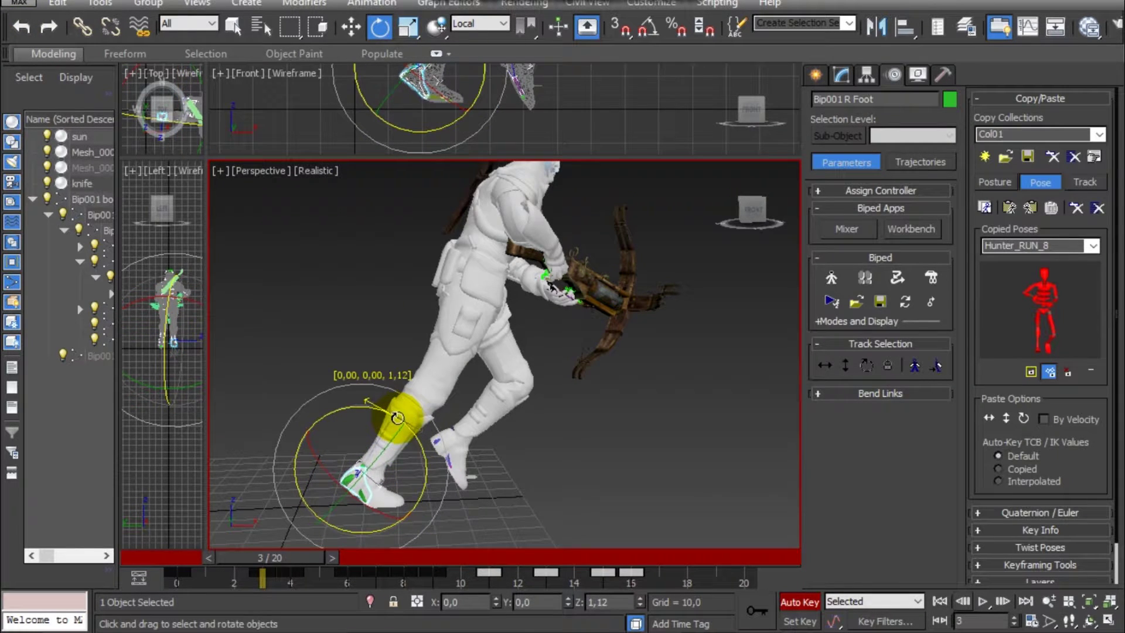
Step: Lower the body slightly at frame 3 to a height of about Z 60.8
click(100, 199)
click(352, 27)
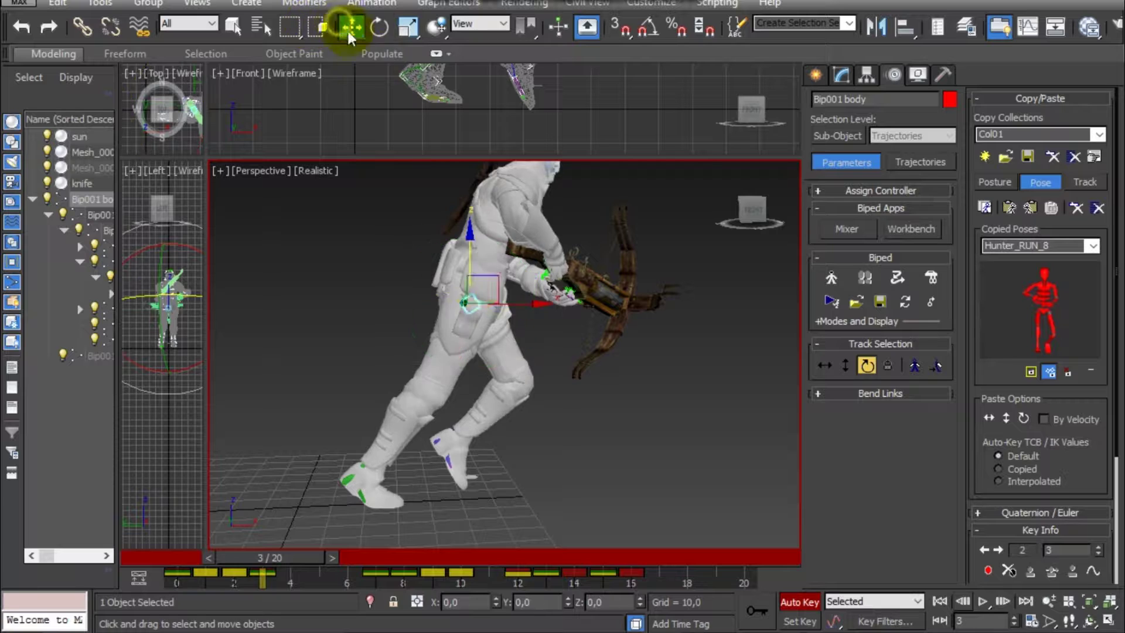
drag(469, 261, 471, 268)
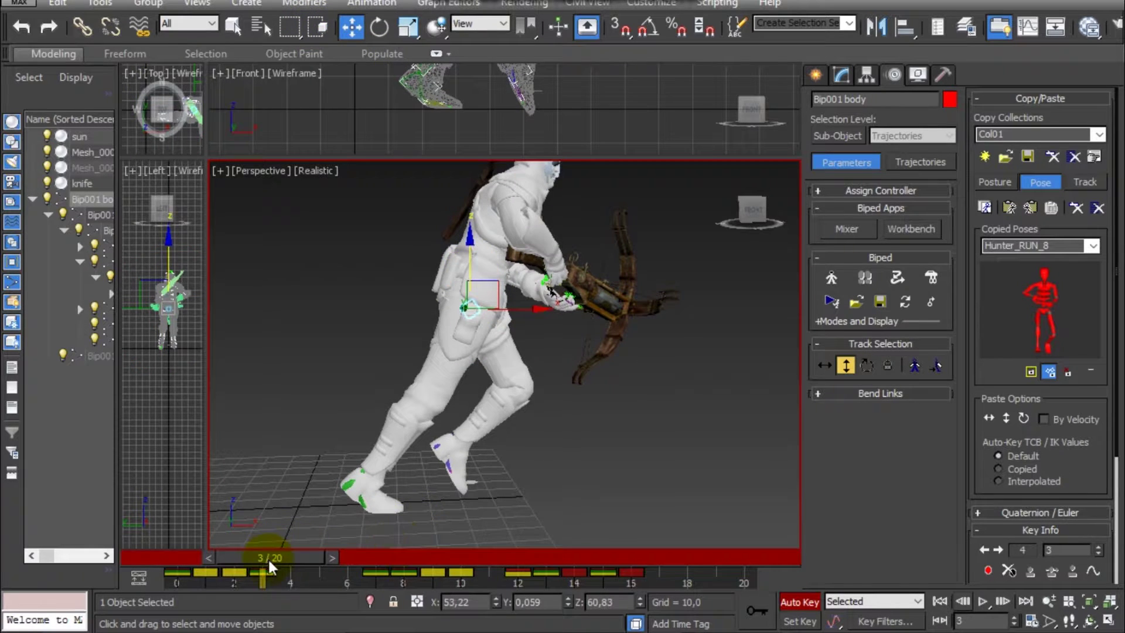
Step: Lower the body at frame 1 to about Z 64.3 and at frame 2 by about 4.3 units
drag(269, 558, 213, 545)
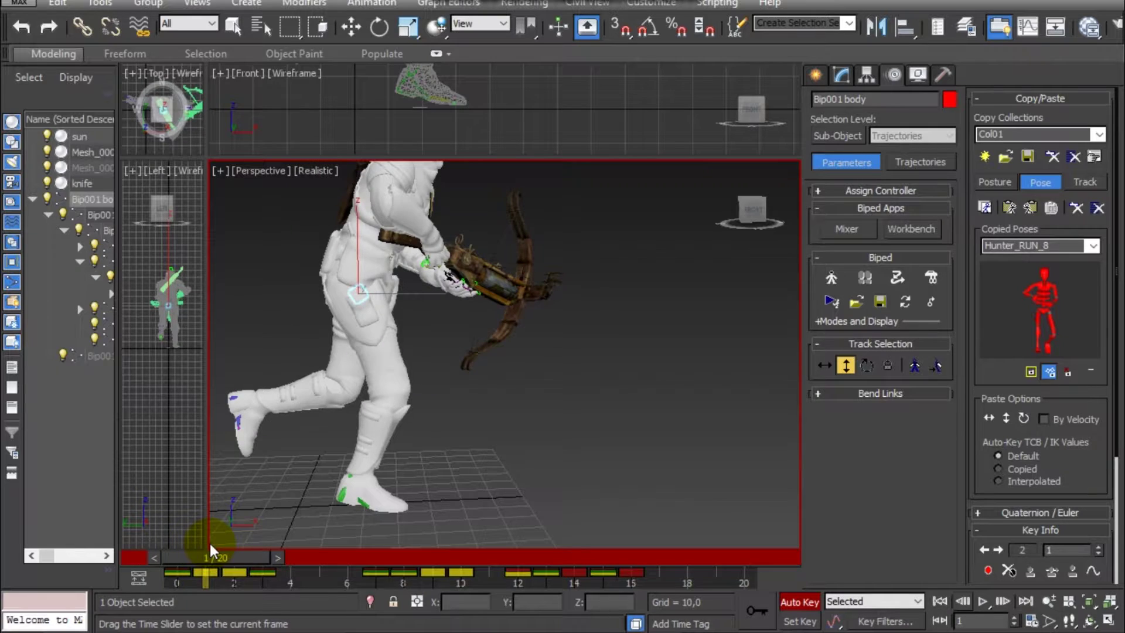
key(w)
click(356, 239)
drag(356, 239, 356, 242)
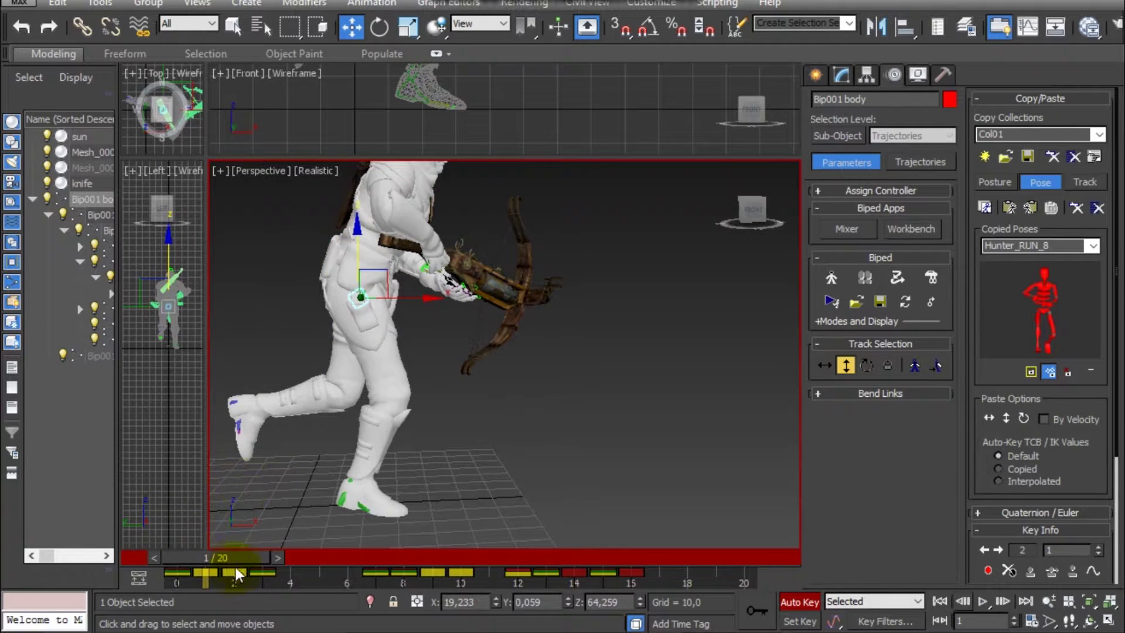
drag(236, 562, 254, 558)
drag(422, 242, 420, 255)
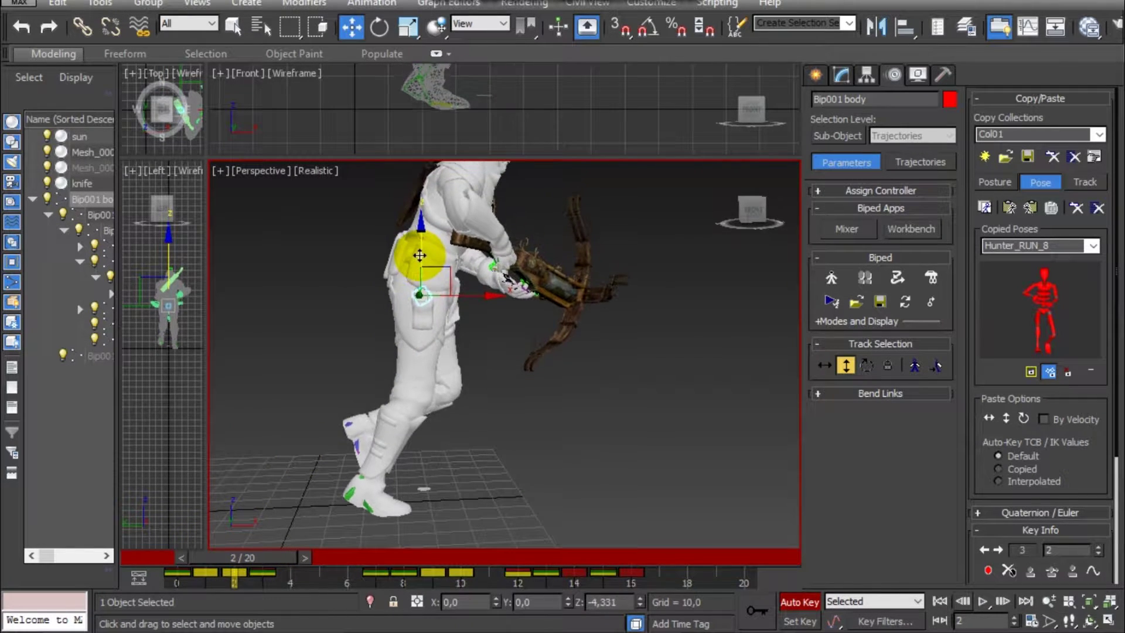
Step: Shift the biped's body back along X at frame 1 to about X 18.3
drag(257, 558, 237, 546)
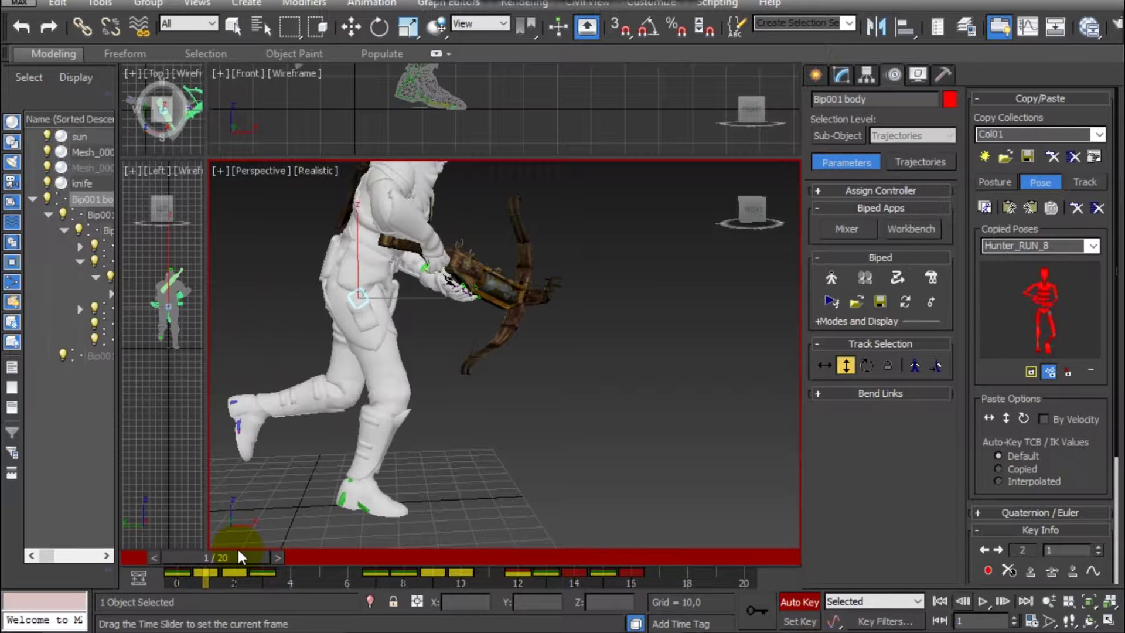
drag(402, 298, 397, 297)
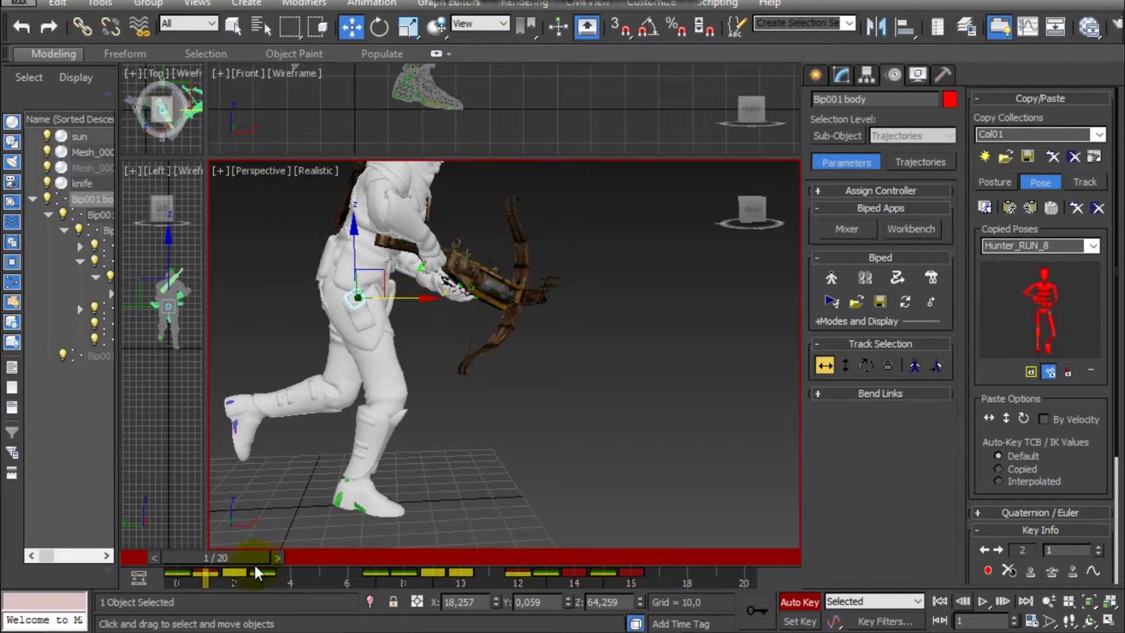
mouse_move(254, 563)
mouse_down()
mouse_move(216, 557)
mouse_move(238, 557)
mouse_up()
key(w)
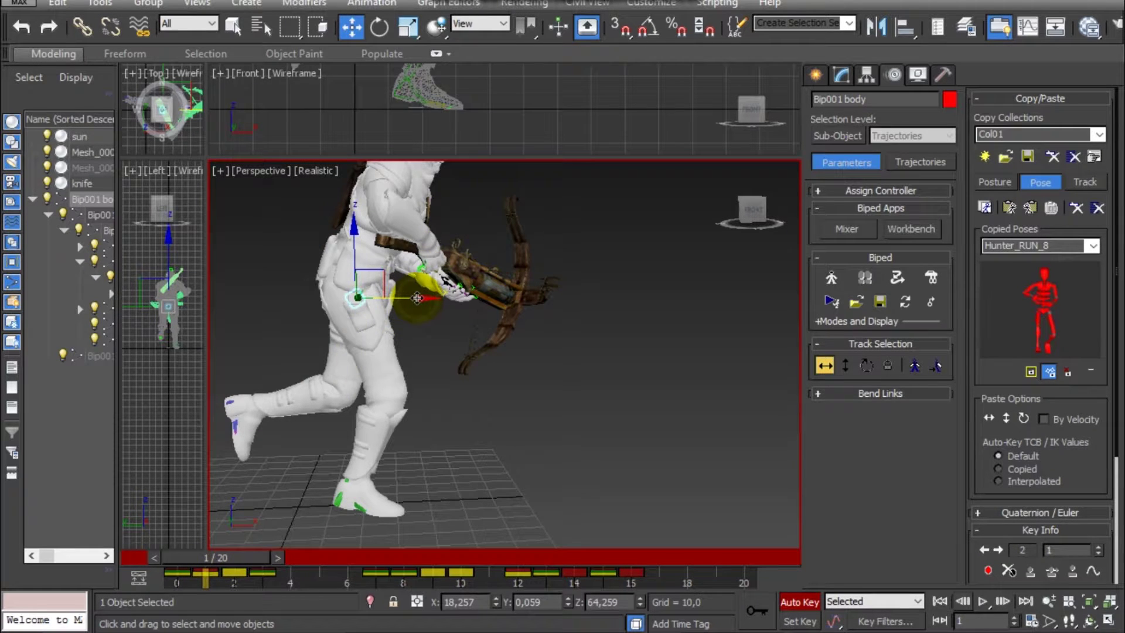
Step: Nudge the body further back along X at frame 1 in small moves, to about X 17.4
drag(215, 557, 196, 553)
drag(411, 297, 408, 297)
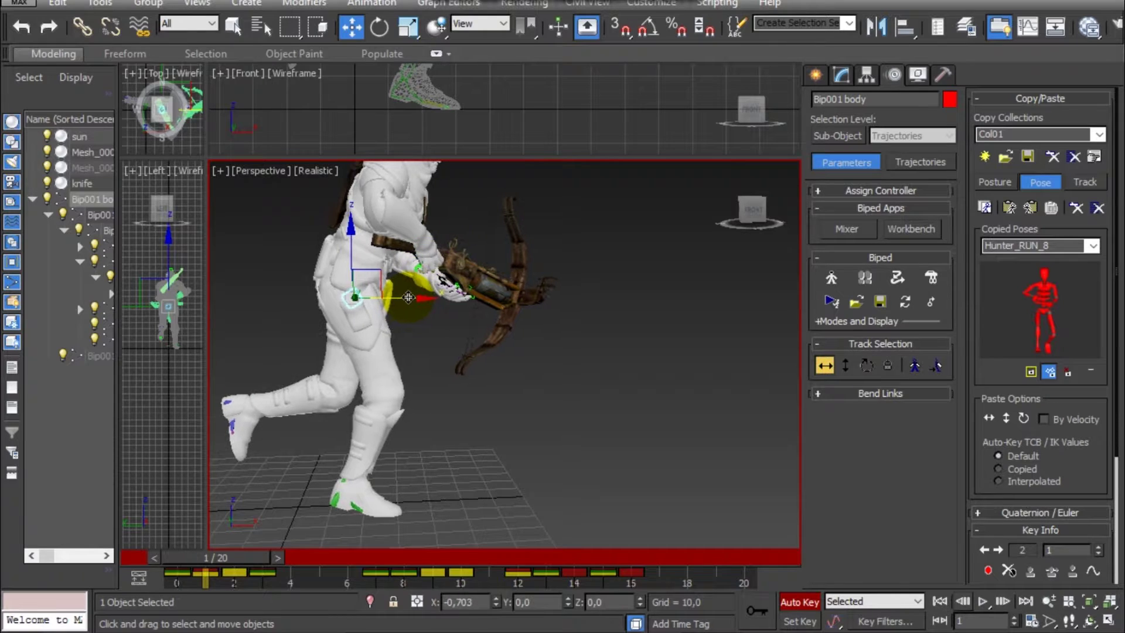
mouse_move(215, 553)
mouse_down()
mouse_move(200, 561)
mouse_move(214, 560)
mouse_up()
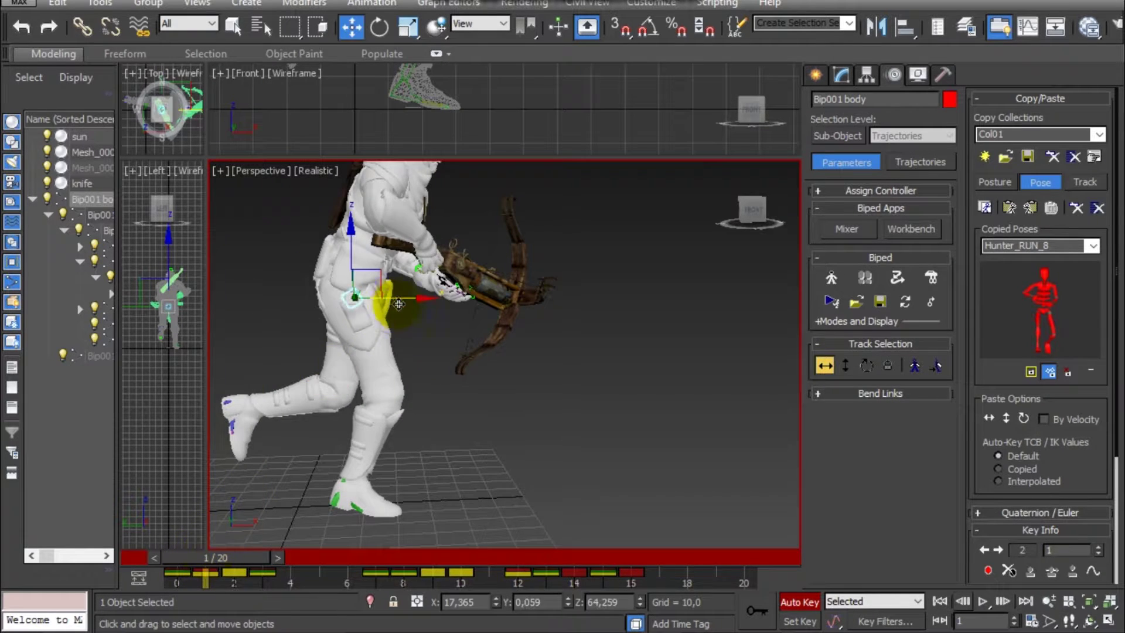
drag(411, 299, 406, 301)
drag(216, 551, 297, 553)
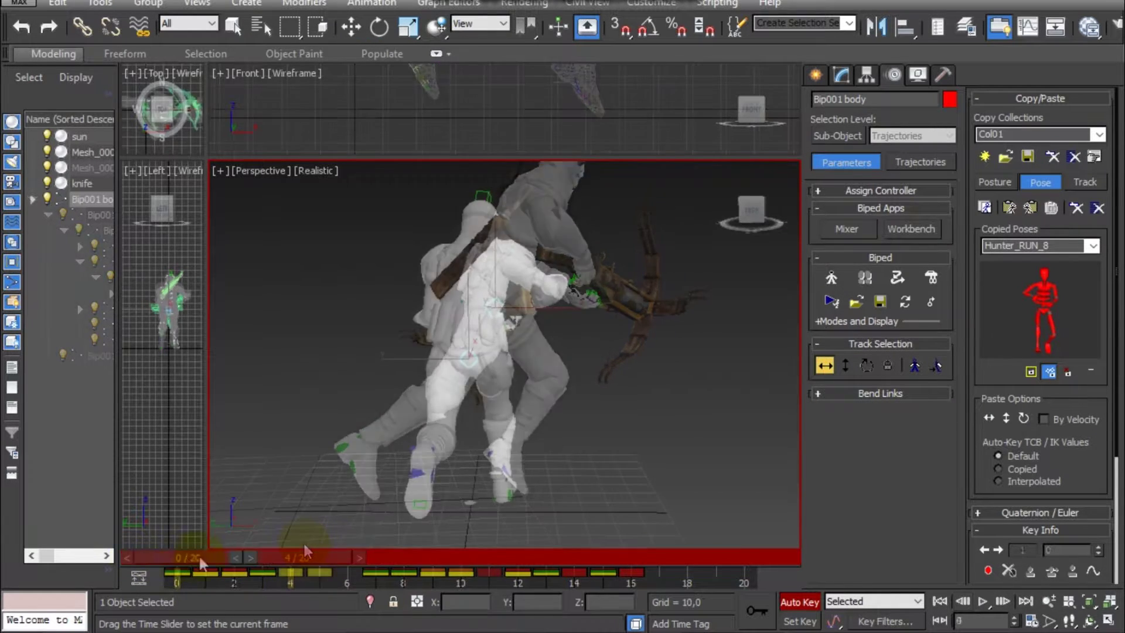
Step: Rotate the Spine1 and Spine2 bones slightly in local coordinates at frame 8
drag(304, 549, 392, 549)
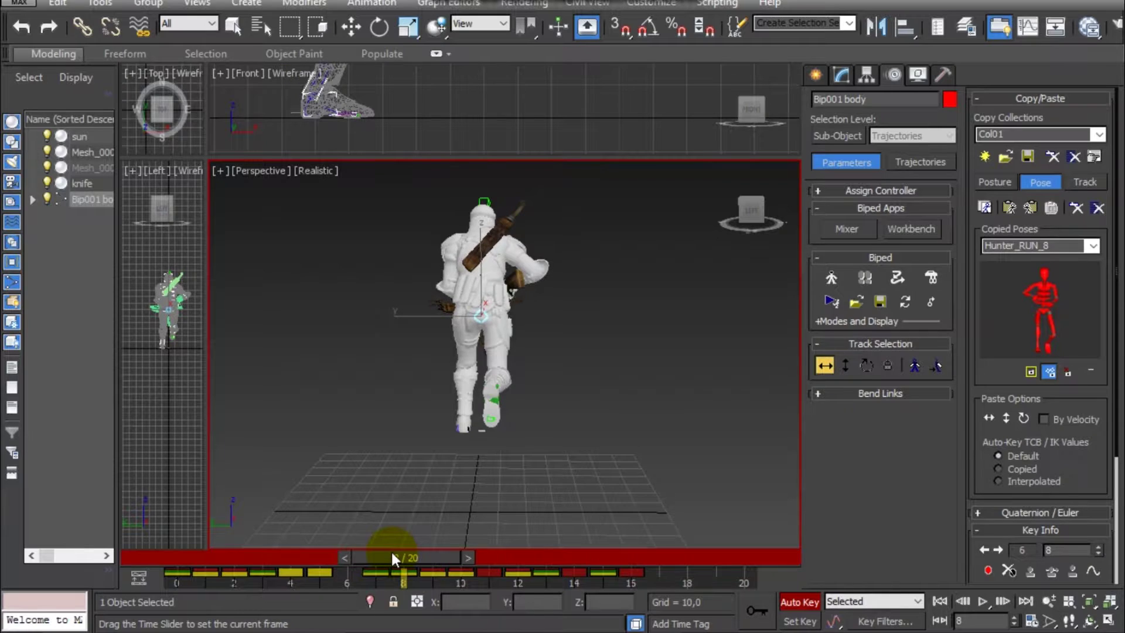
key(w)
scroll(502, 264, up, 5)
scroll(478, 332, down, 3)
click(478, 329)
click(380, 26)
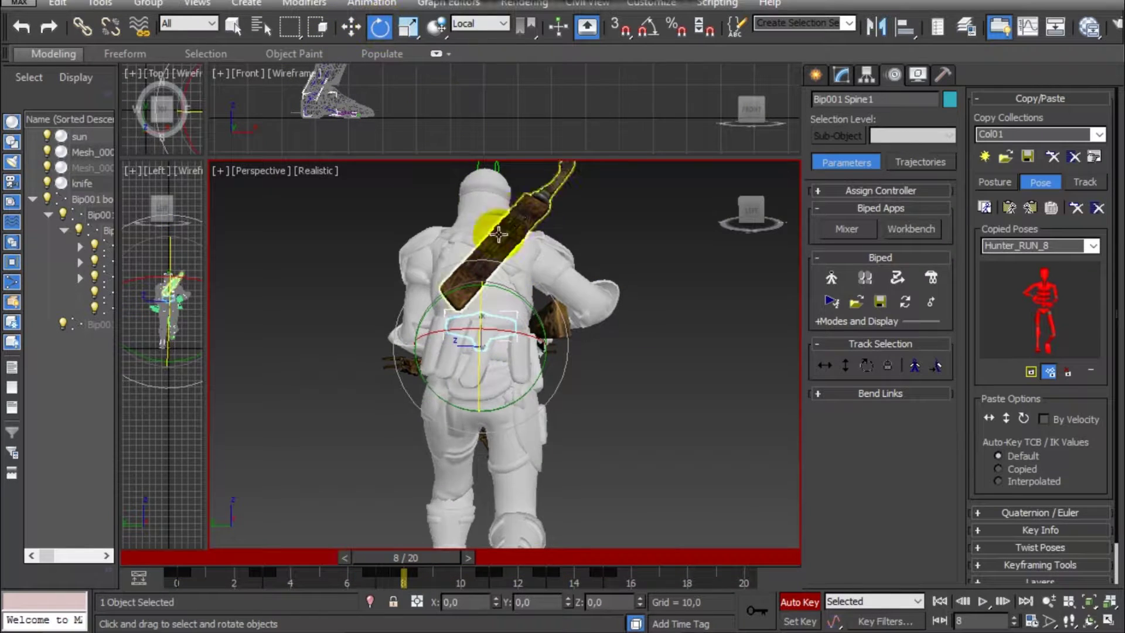
click(498, 322)
drag(504, 297, 510, 299)
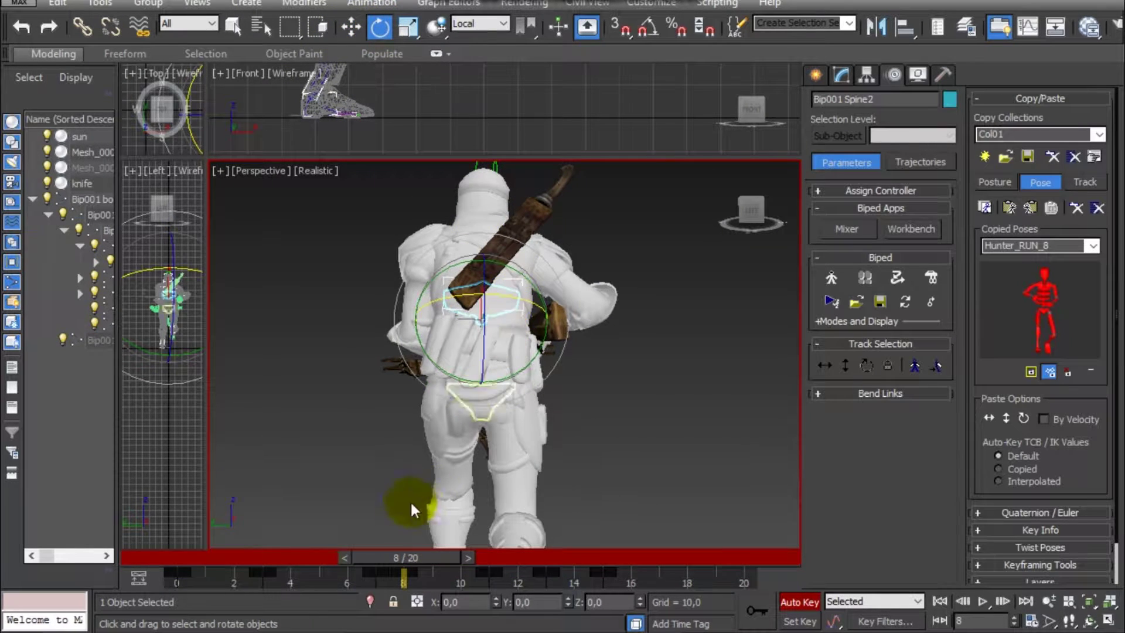
Step: Turn the chest with the Spine3 bone at frame 8 and adjust the lowest Spine bone
mouse_move(383, 560)
mouse_down()
mouse_move(360, 560)
mouse_move(379, 562)
mouse_up()
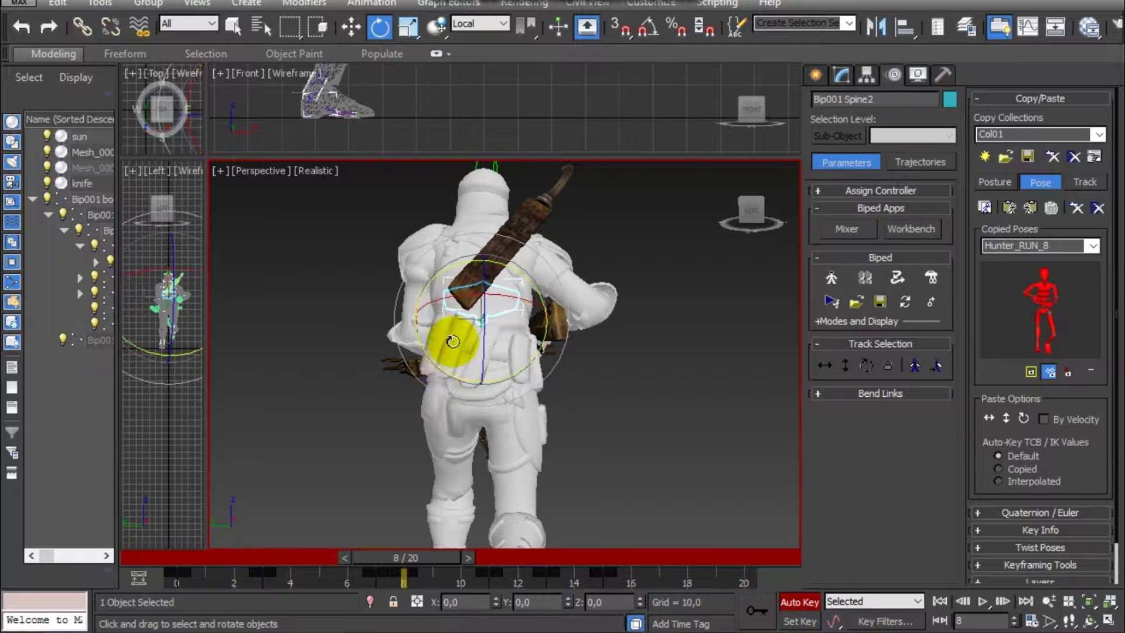
click(475, 270)
click(88, 199)
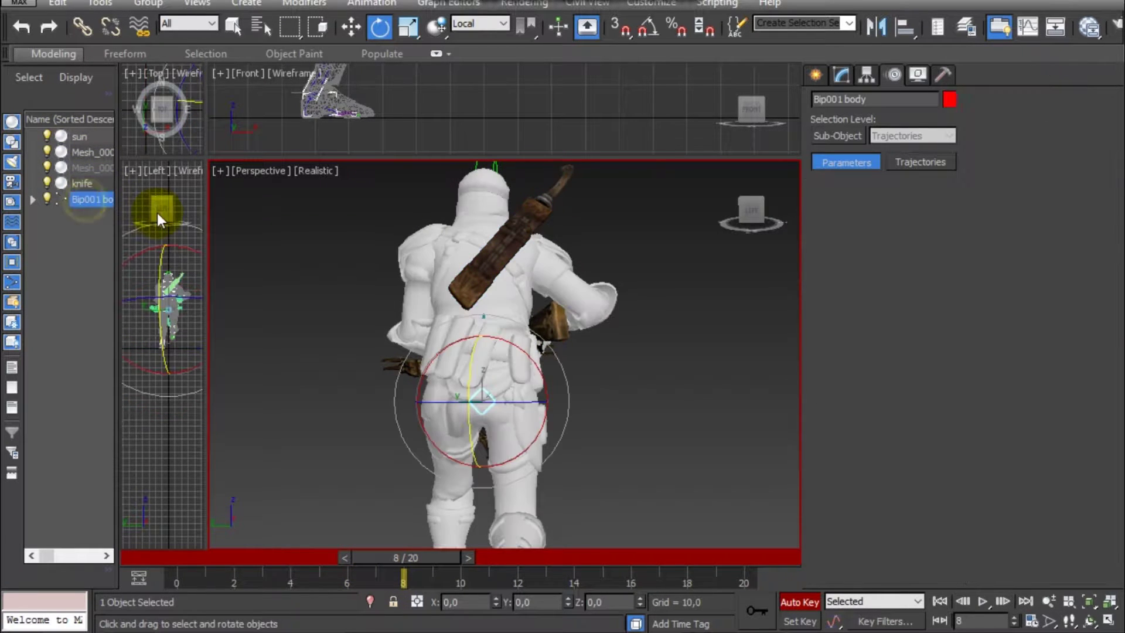
mouse_move(418, 557)
mouse_down()
mouse_move(389, 556)
mouse_move(420, 556)
mouse_up()
click(487, 306)
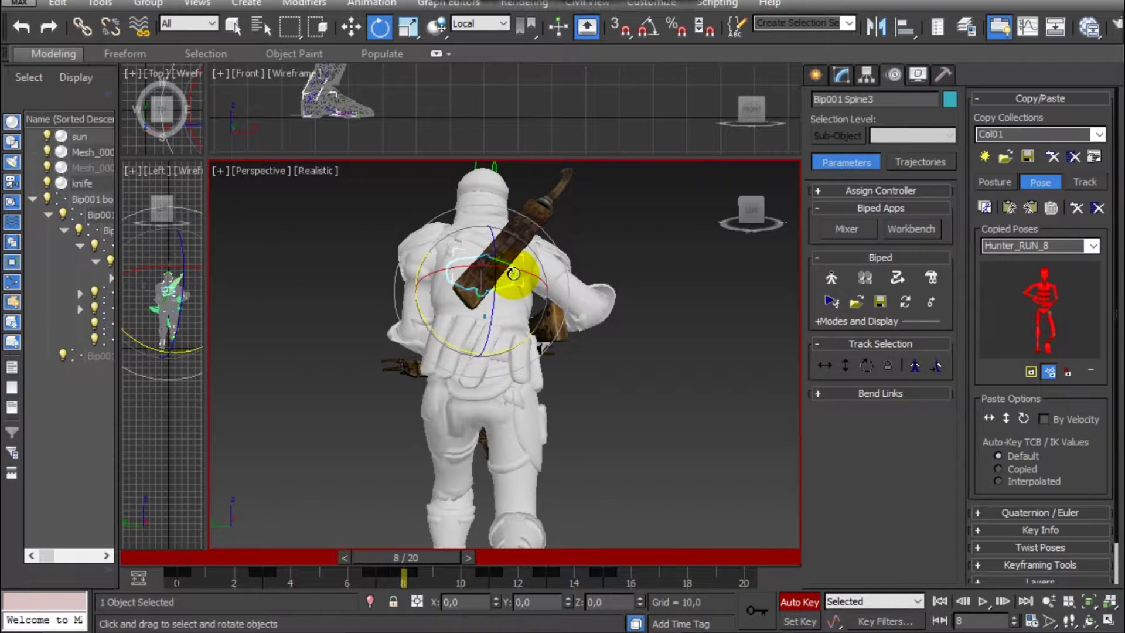
click(479, 361)
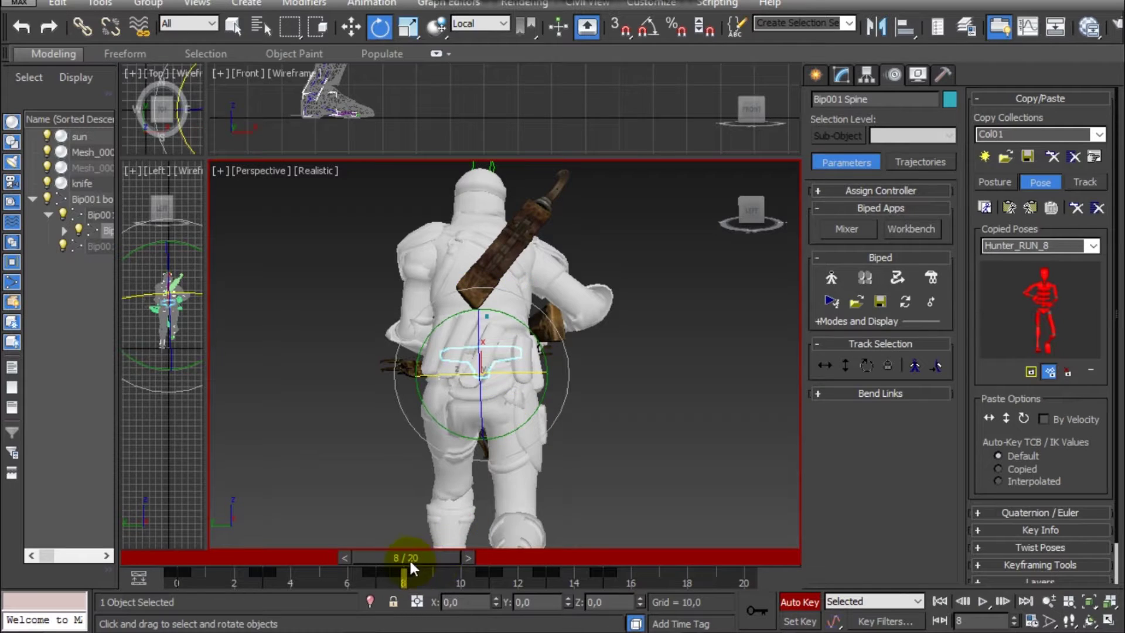
Step: Twist the torso at frame 13 by rotating the spine bones up to Spine3
drag(409, 558, 542, 556)
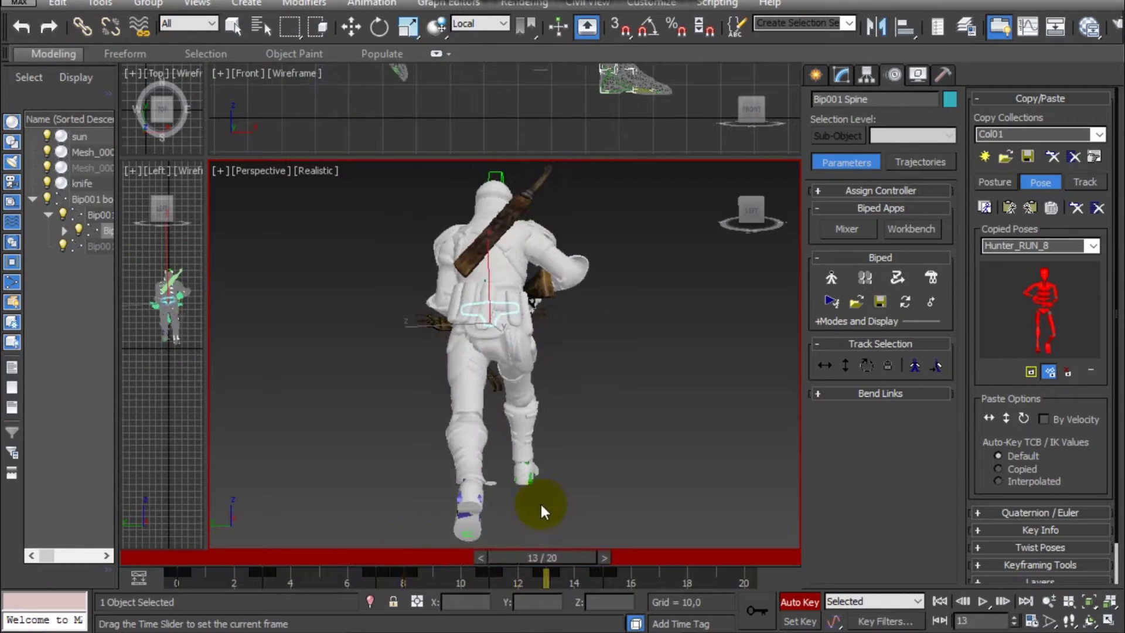
key(e)
click(498, 291)
drag(498, 291, 514, 238)
click(497, 247)
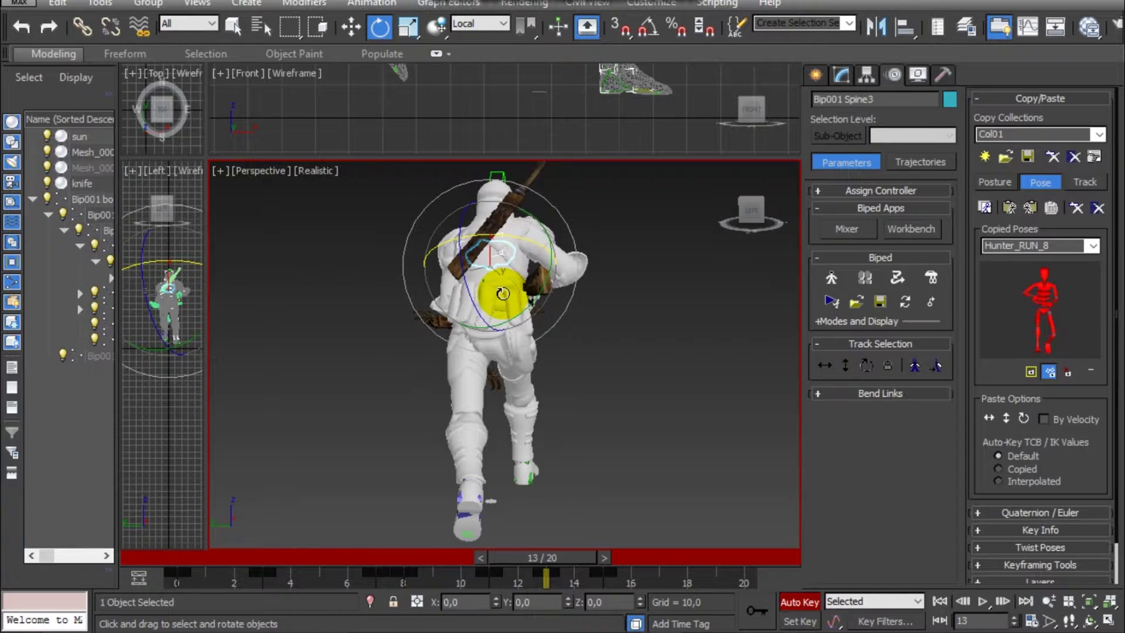
key(q)
Step: Rotate the Spine2 bone by about -1.2 degrees around its local X axis at frame 11 and compare it with the early frames
drag(497, 558, 463, 548)
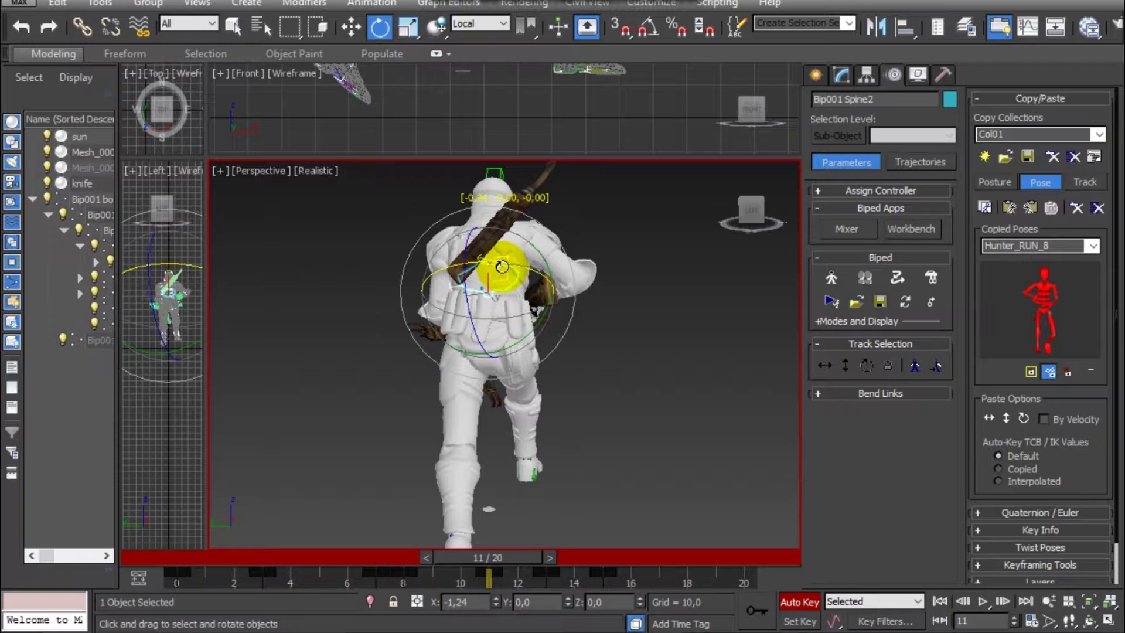
drag(465, 563, 208, 525)
scroll(381, 436, down, 5)
middle_drag(651, 504, 678, 371)
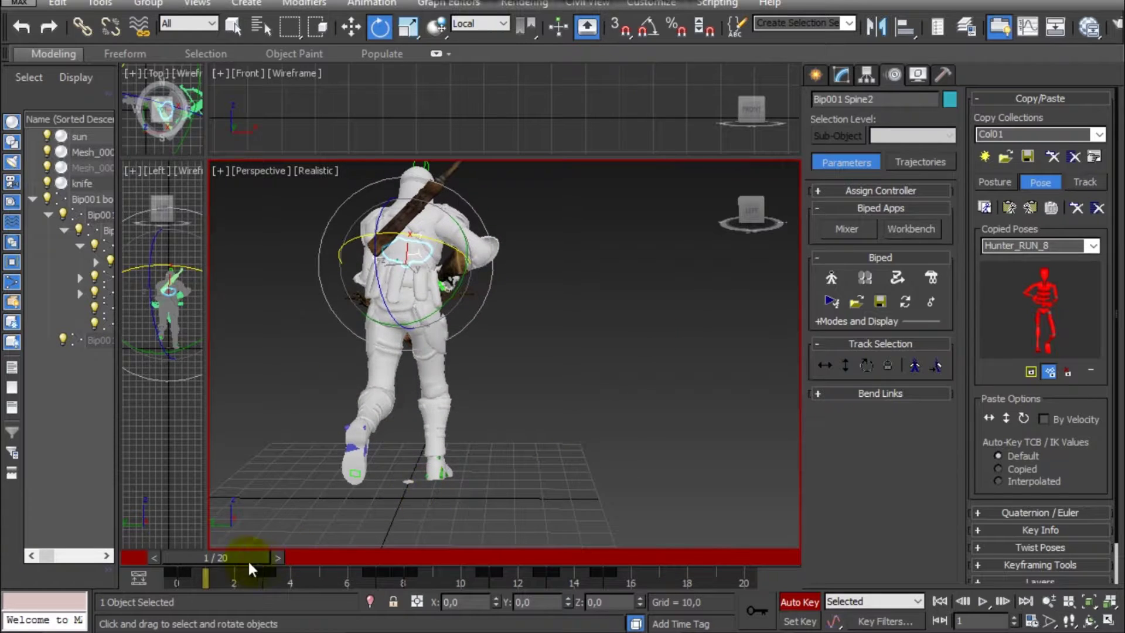
drag(248, 560, 268, 555)
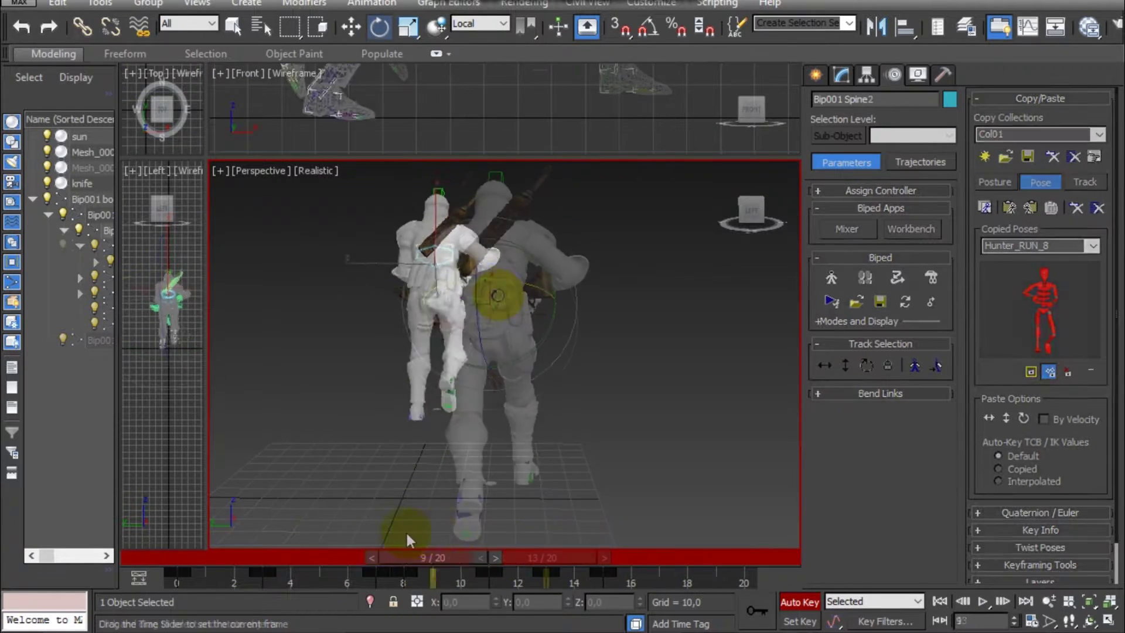
Step: Adjust the spine bones' twist at frames 13, 11 and 1
click(498, 282)
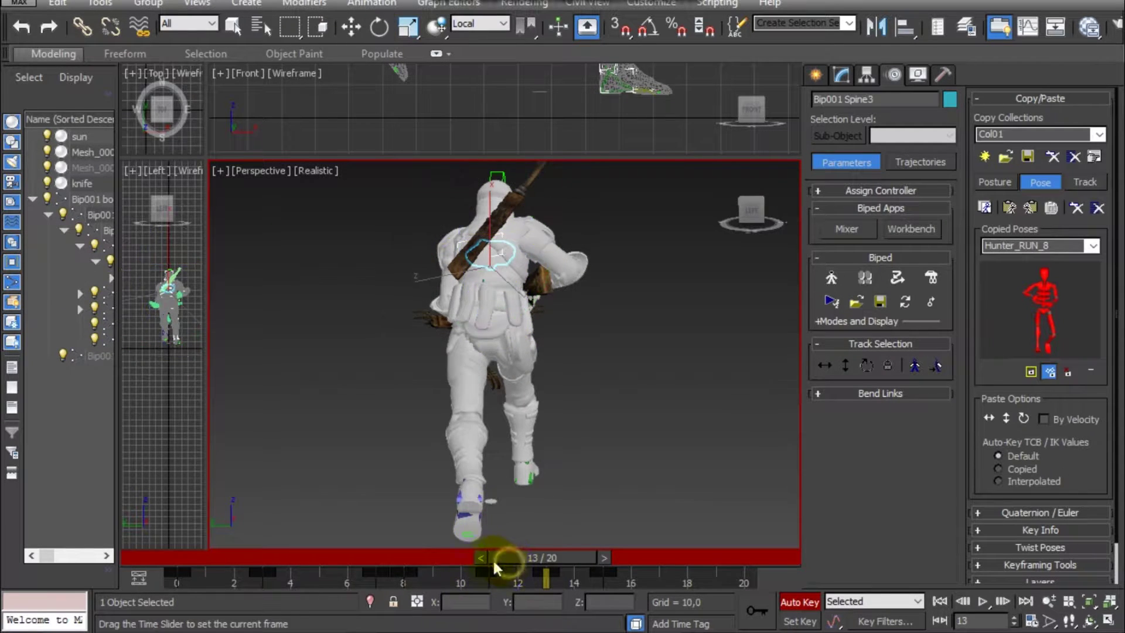
drag(494, 558, 463, 544)
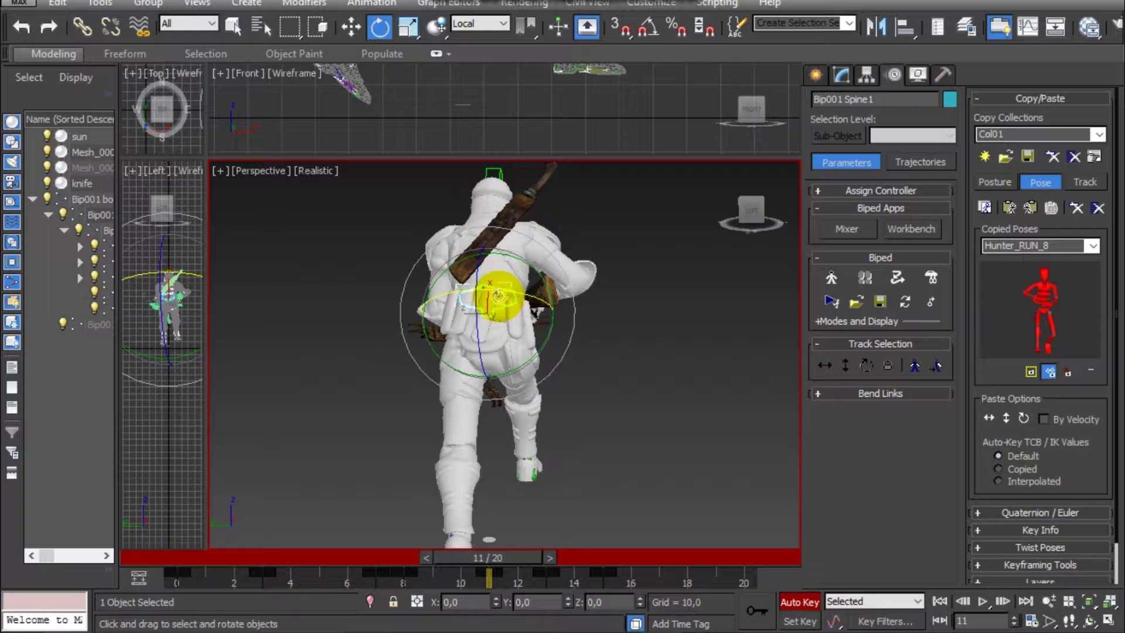
drag(467, 559, 210, 524)
scroll(393, 434, down, 4)
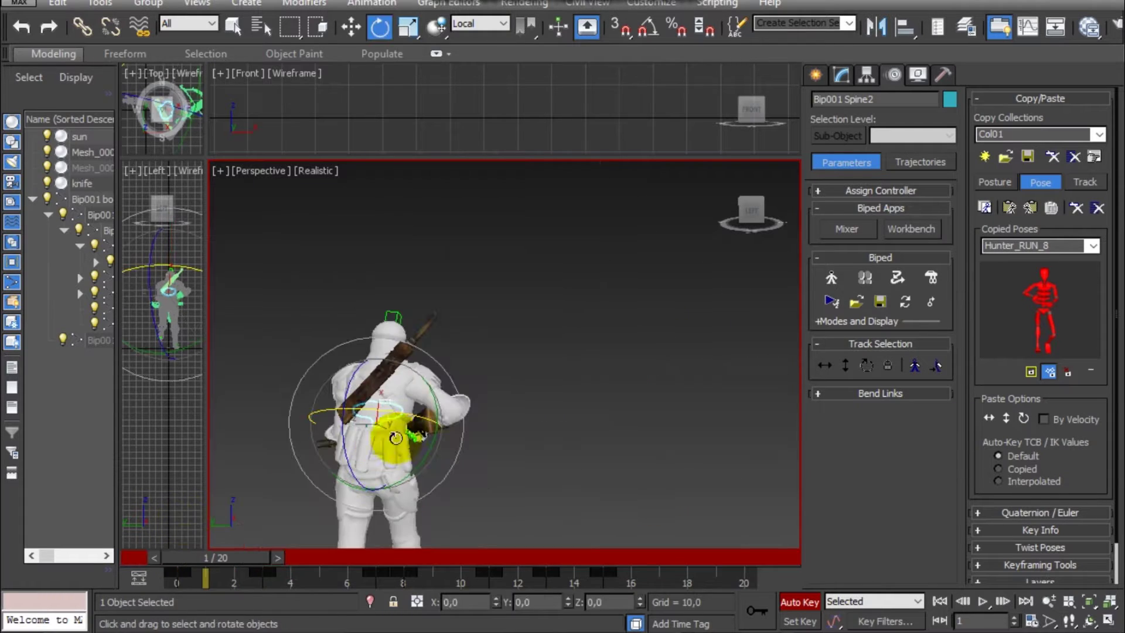
middle_drag(637, 399, 649, 352)
drag(245, 558, 531, 542)
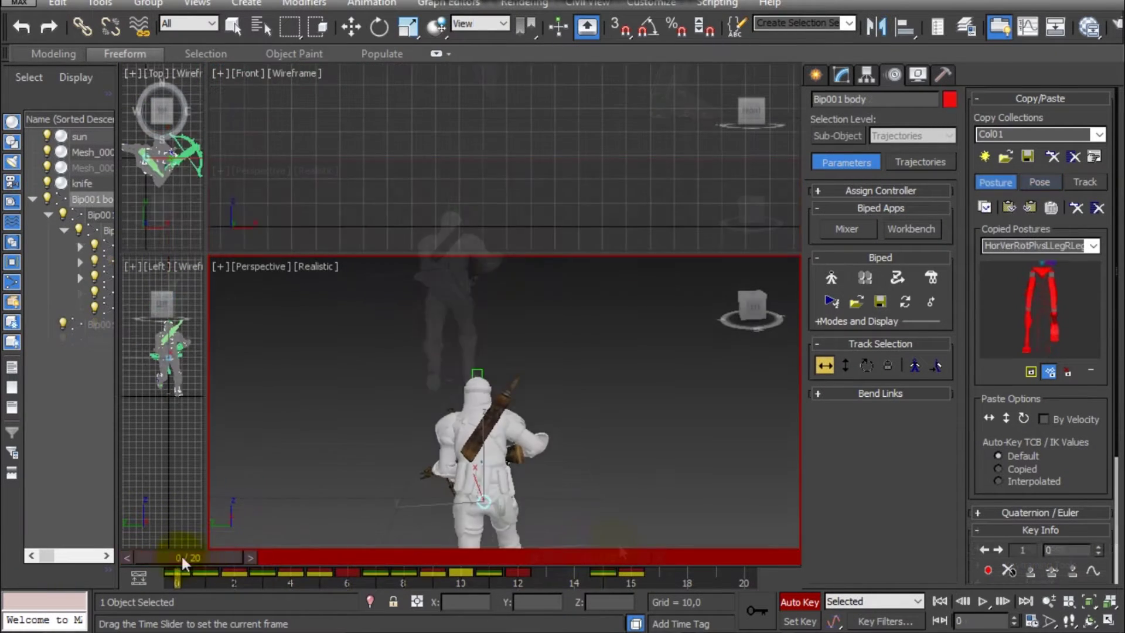
Step: Twist the upper torso at frame 0 by rotating the spine bones from Spine1 up to Spine3
mouse_move(181, 554)
mouse_down()
mouse_move(375, 553)
mouse_move(178, 545)
mouse_up()
key(w)
middle_drag(302, 322, 292, 337)
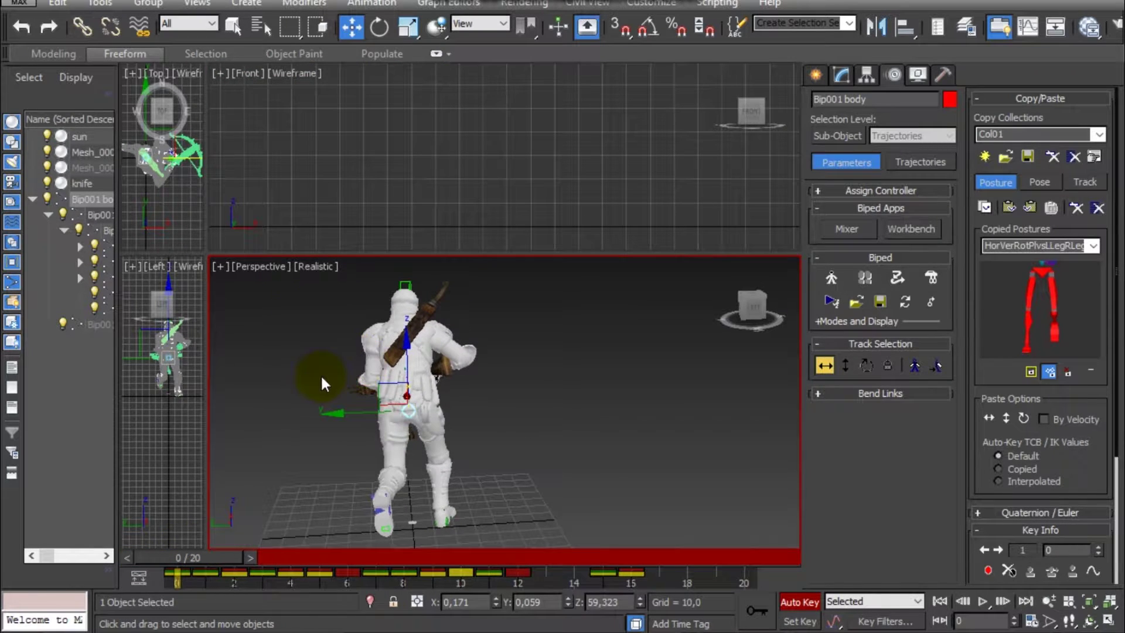
click(373, 376)
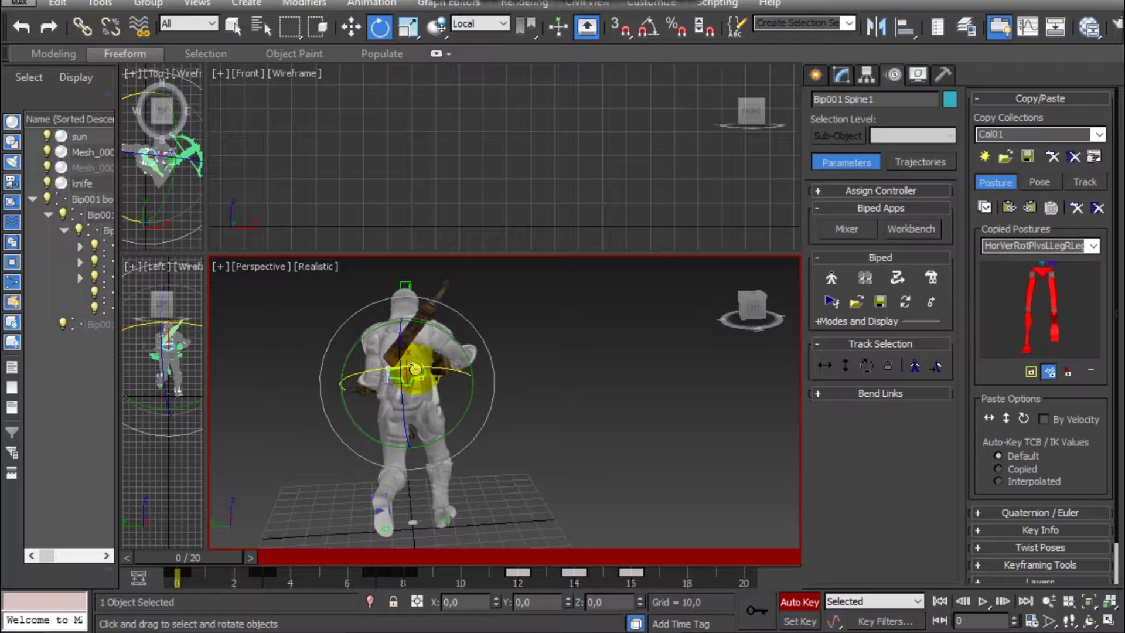
drag(405, 373, 401, 355)
click(411, 355)
click(423, 345)
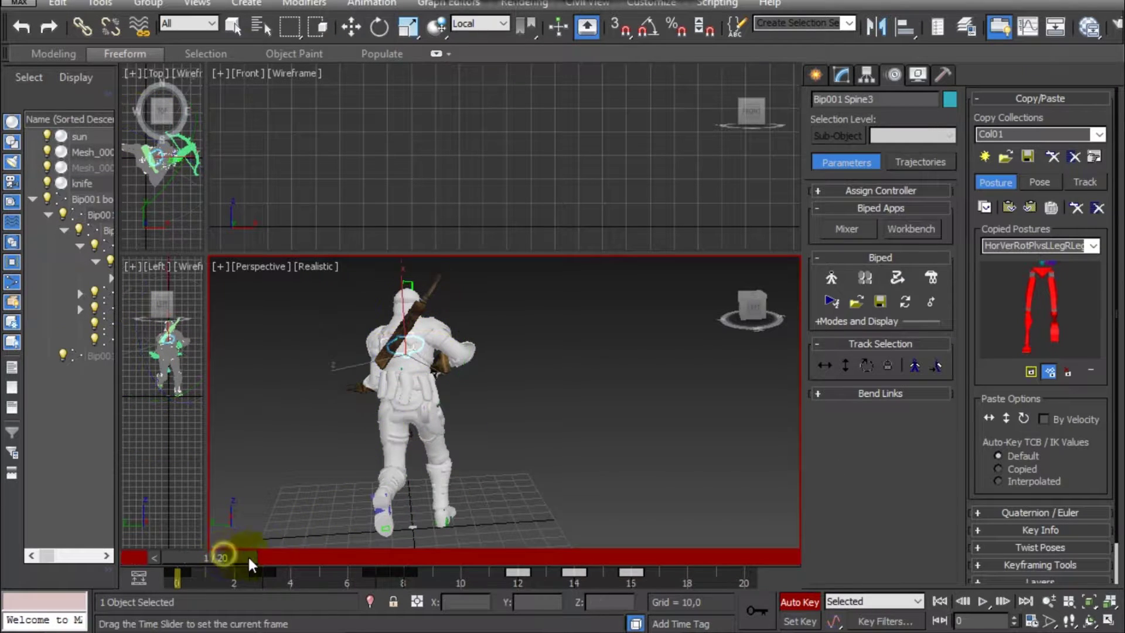
Step: Rotate the lowest Spine bone by about -6 degrees around its local X axis at frame 0
drag(248, 554, 174, 557)
click(409, 396)
drag(409, 396, 411, 398)
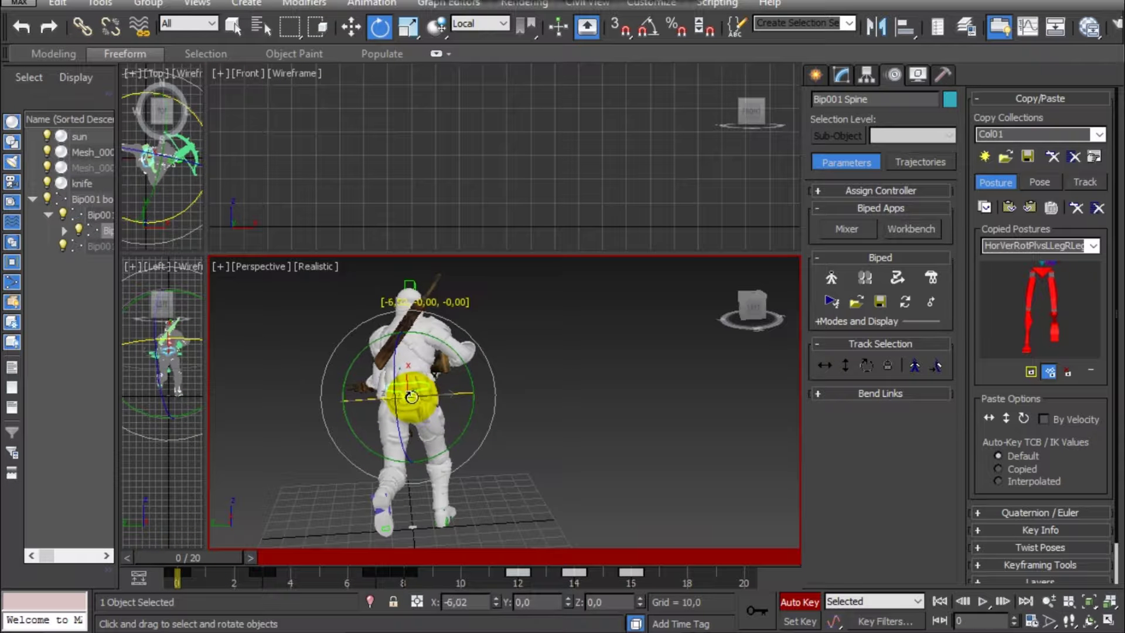
Step: Twist the torso at frame 7 by rotating the spine bones from the lowest one up to Spine3
drag(215, 558, 392, 558)
scroll(423, 330, up, 5)
middle_drag(427, 334, 441, 424)
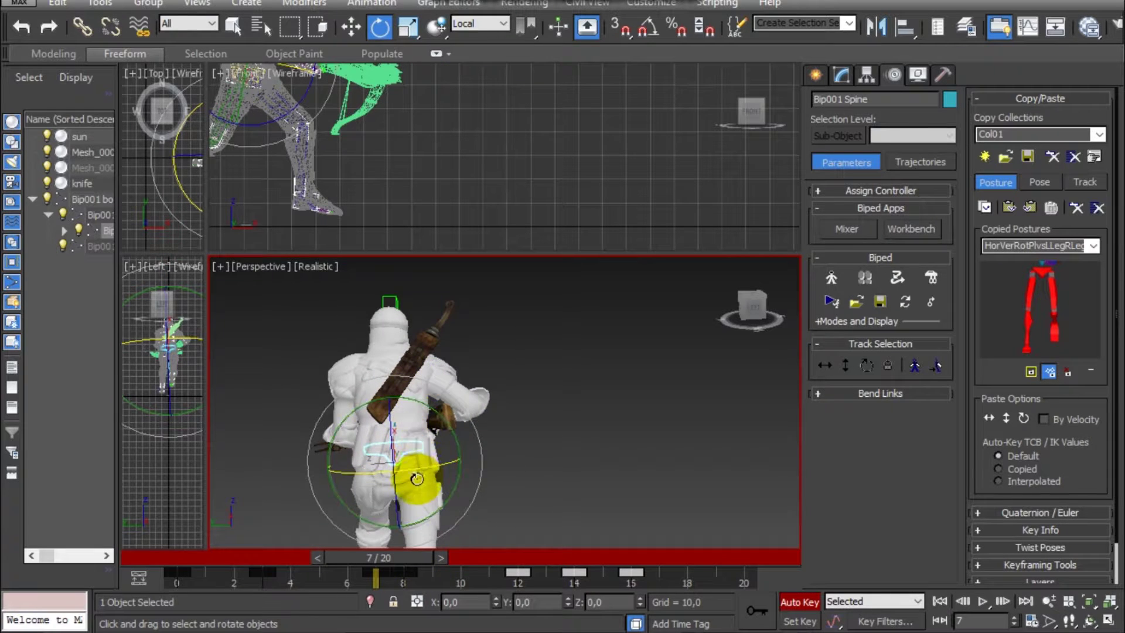
drag(420, 473, 428, 407)
click(401, 438)
click(399, 409)
click(420, 415)
click(425, 390)
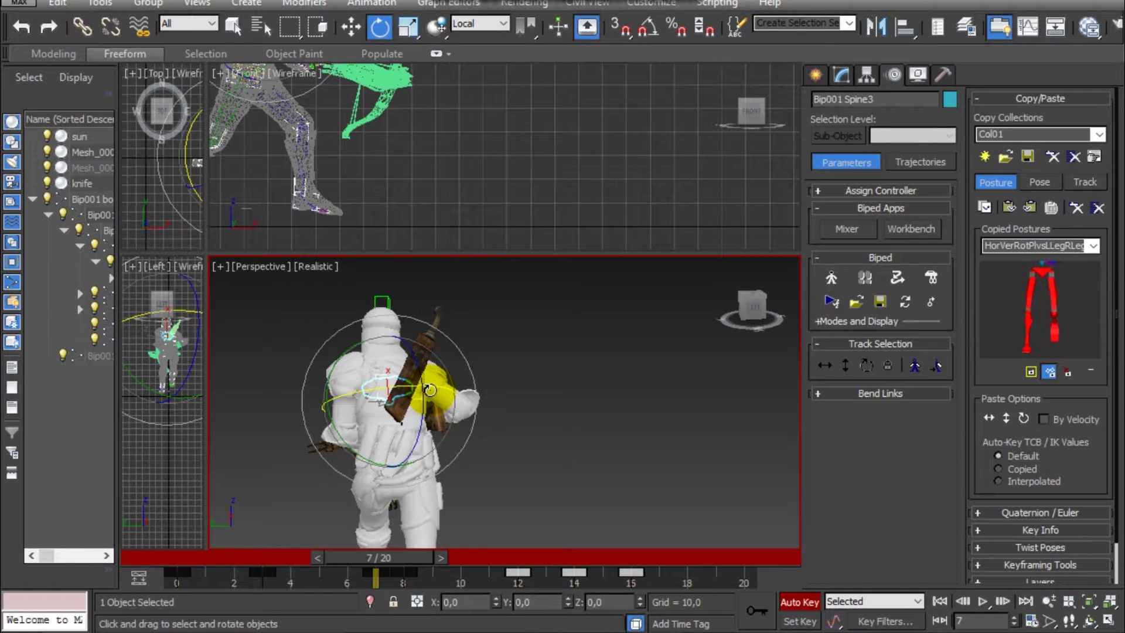
Step: Rotate the right upper arm at frame 7 to bring the elbow lower and closer to the body, working from the front
key(alt+x)
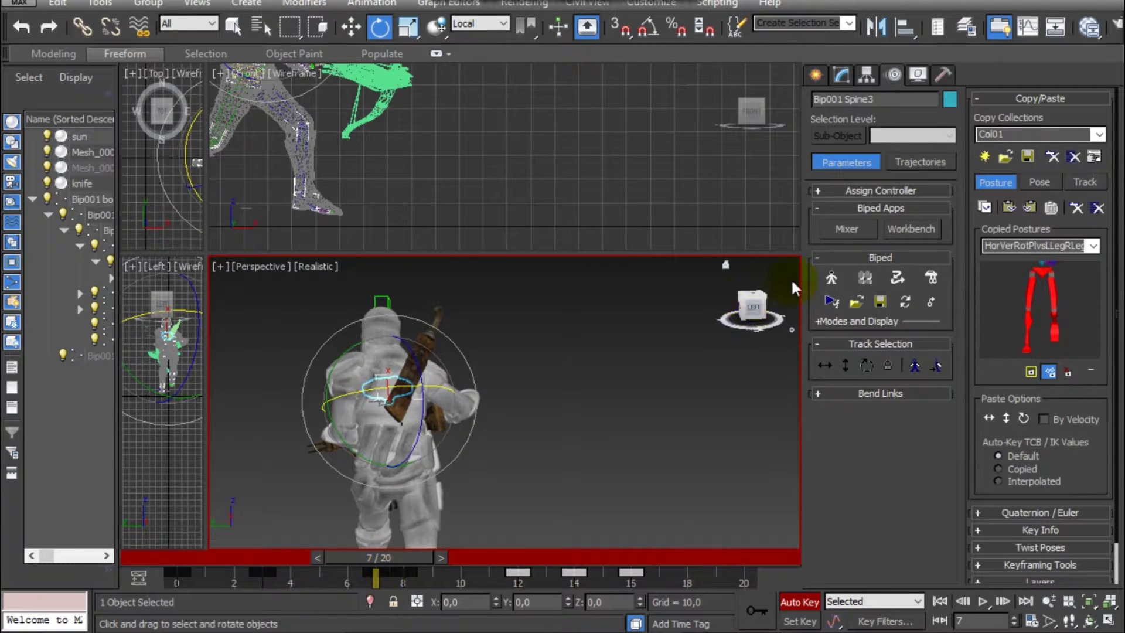
drag(753, 307, 651, 306)
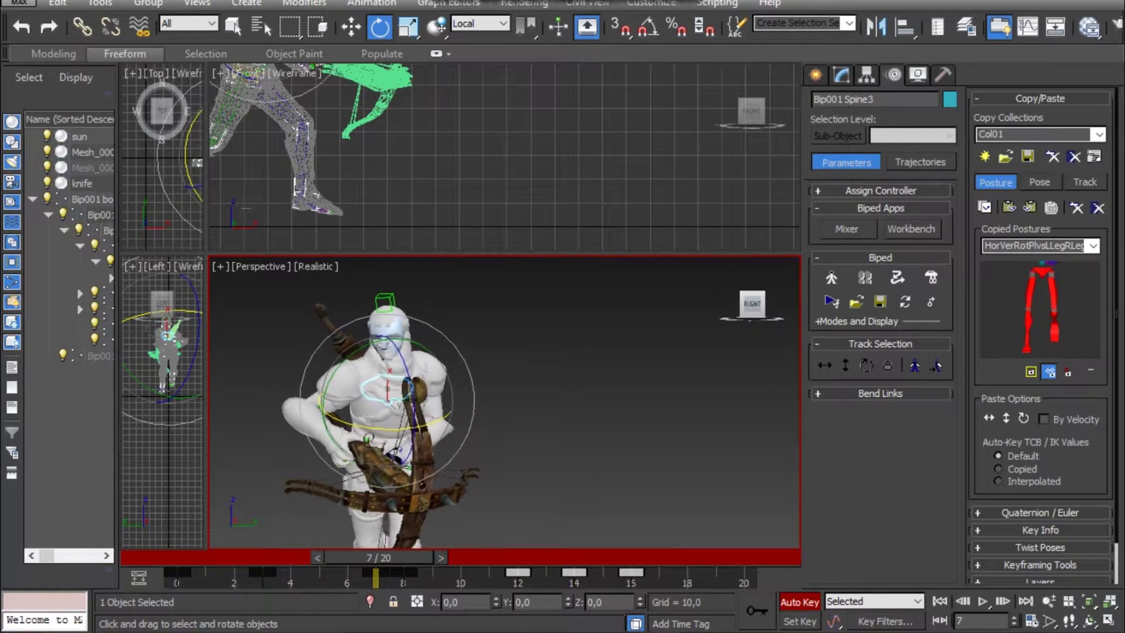
click(319, 409)
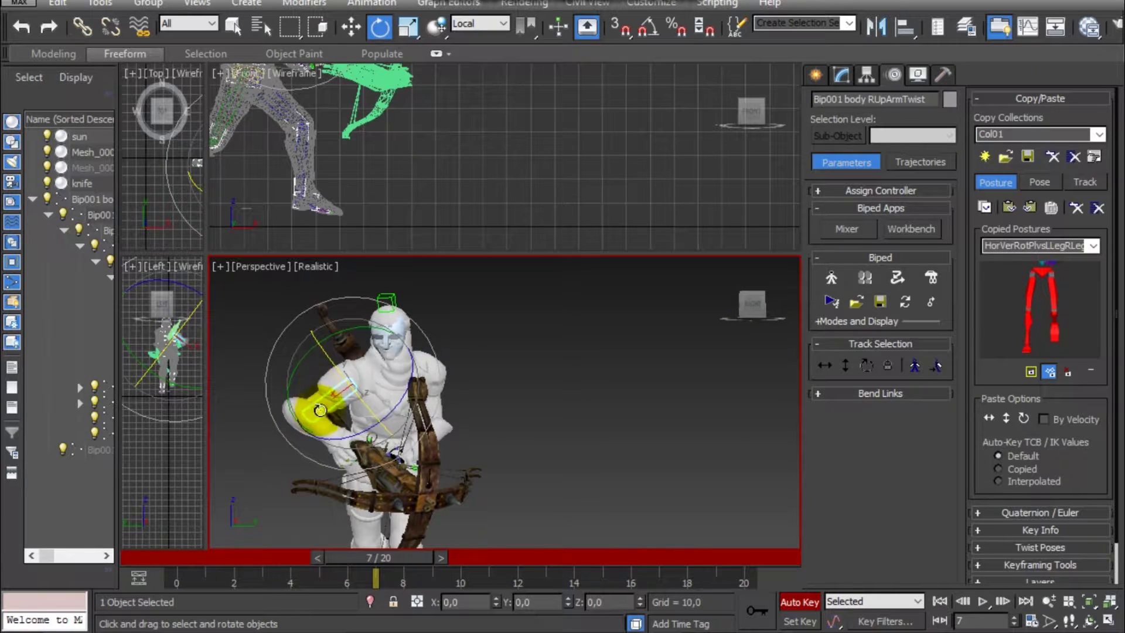
click(319, 409)
mouse_move(319, 409)
mouse_down()
mouse_move(320, 439)
mouse_move(297, 383)
mouse_move(312, 424)
mouse_up()
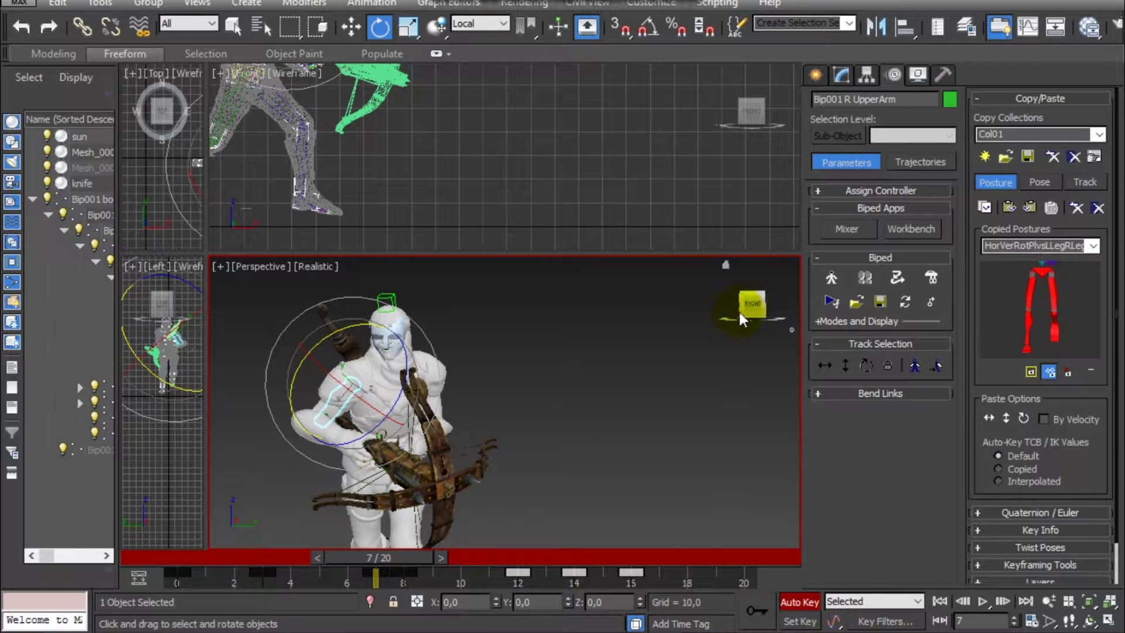
Step: Copy the posture of the right arm bones at frame 7, selecting all three arm parts together
drag(740, 313, 768, 313)
mouse_move(391, 560)
mouse_down()
mouse_move(209, 549)
mouse_move(196, 554)
mouse_move(350, 560)
mouse_move(167, 560)
mouse_move(393, 561)
mouse_up()
key(e)
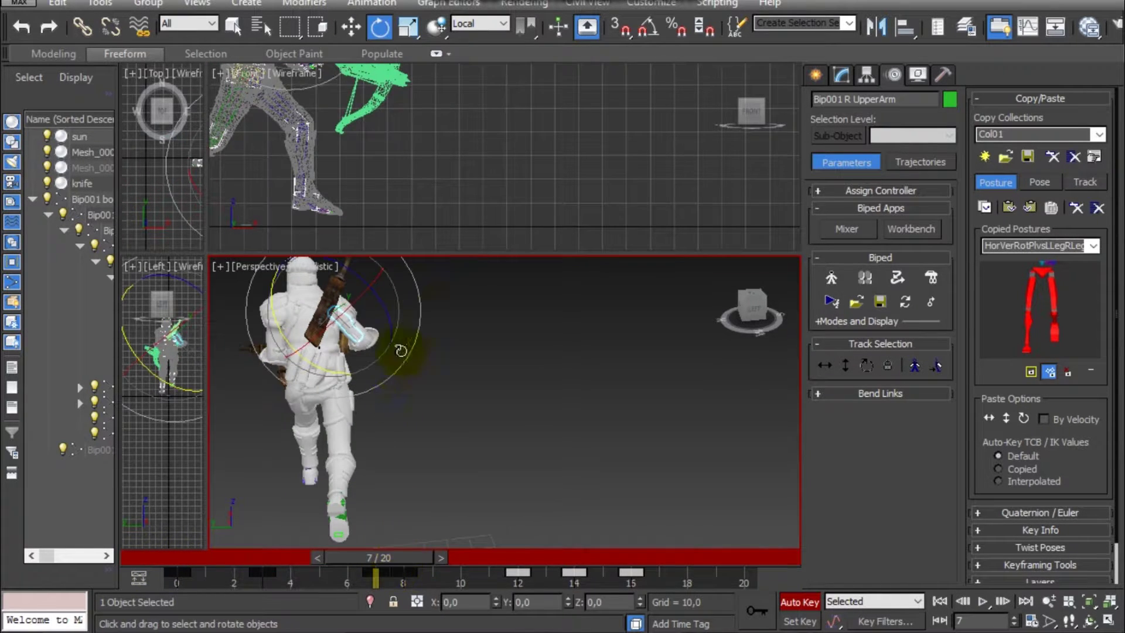
click(392, 328)
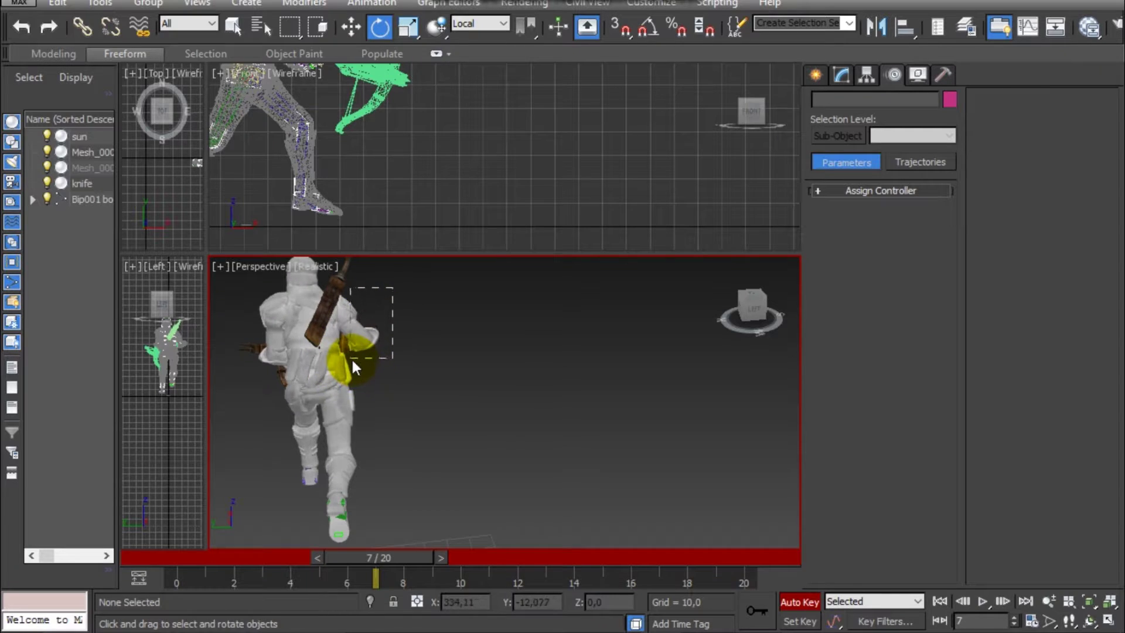
click(354, 368)
alt+middle_drag(479, 334, 398, 363)
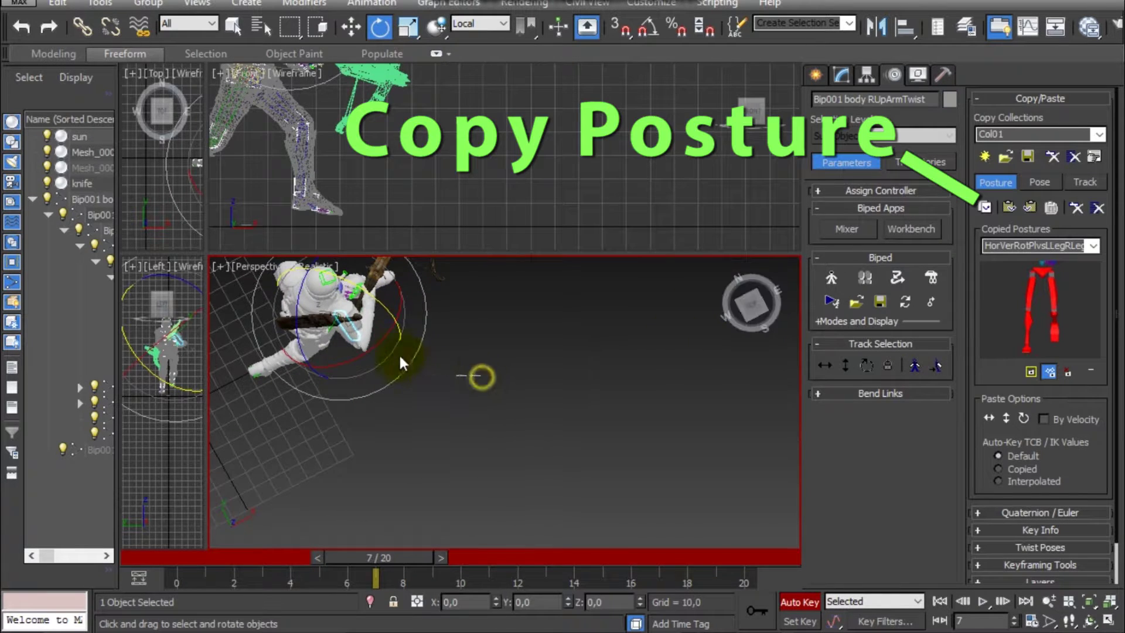
ctrl+click(350, 298)
drag(745, 308, 791, 258)
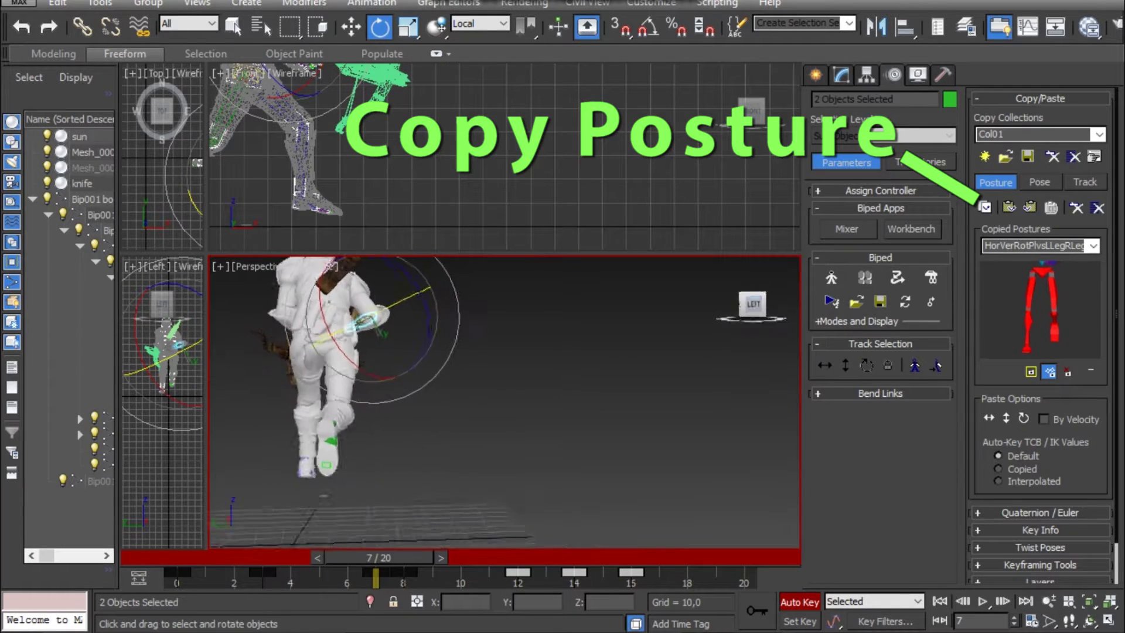
ctrl+click(365, 303)
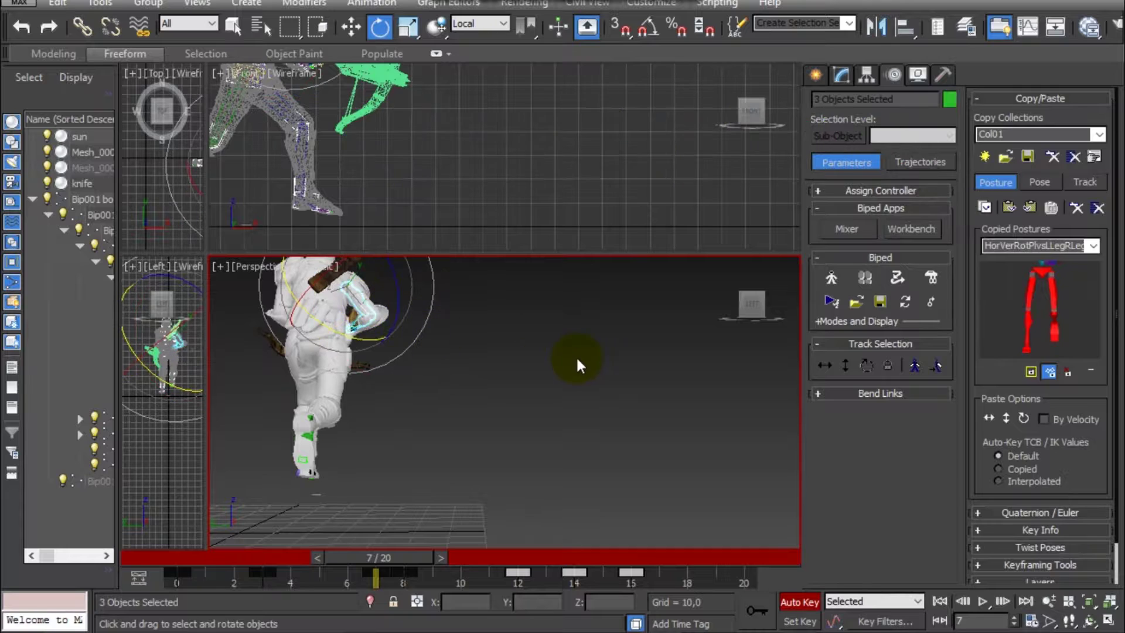
click(985, 208)
Step: Paste the copied right arm posture onto the biped at frame 8
click(436, 558)
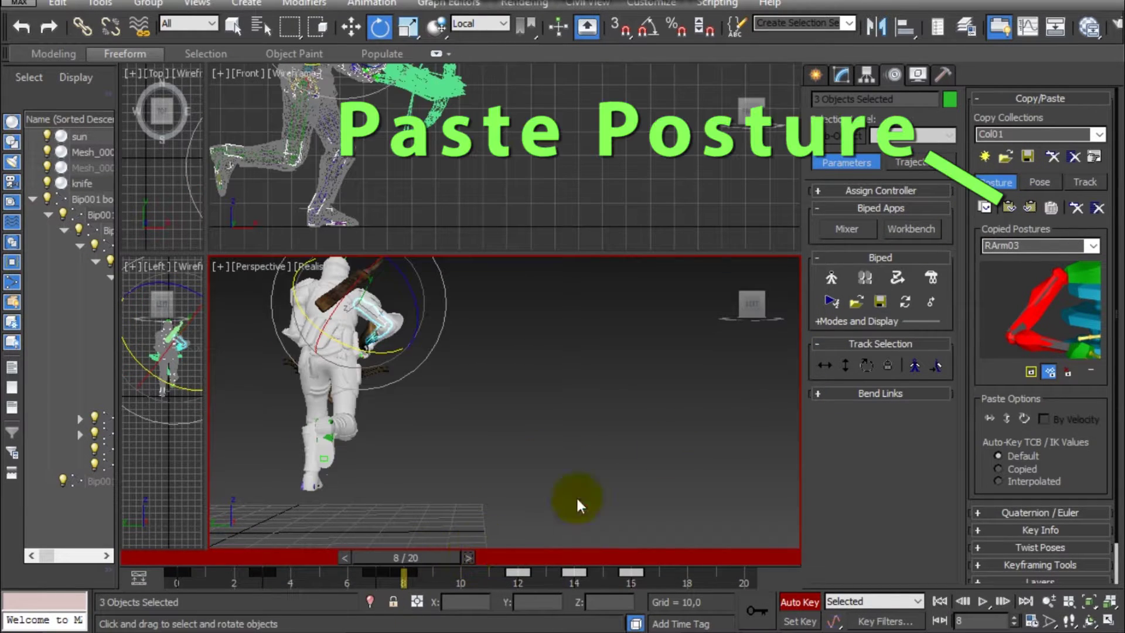
click(1011, 208)
mouse_move(404, 557)
mouse_down()
mouse_move(125, 548)
mouse_move(435, 568)
mouse_move(398, 578)
mouse_move(135, 558)
mouse_move(423, 561)
mouse_up()
Step: Rotate the lowest Spine bone by about 6.5 degrees around its local X axis at frame 8
key(e)
scroll(357, 428, up, 3)
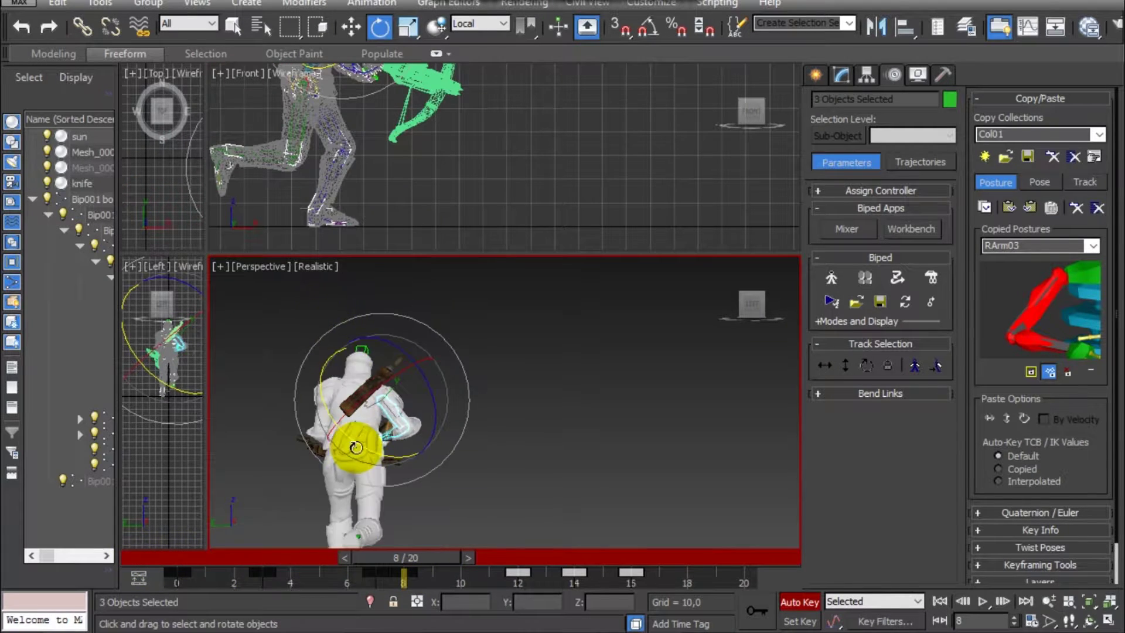
click(357, 445)
scroll(360, 445, up, 3)
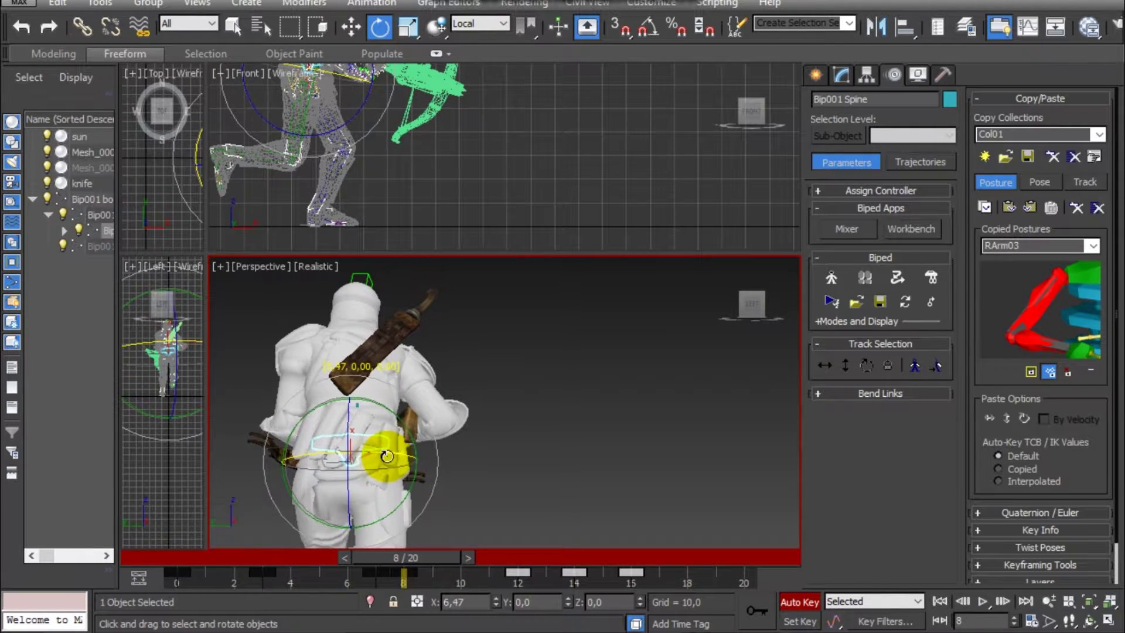
Step: Adjust the upper torso twist at frame 8 by rotating the spine bones from Spine1 up to Spine3
click(375, 390)
click(350, 346)
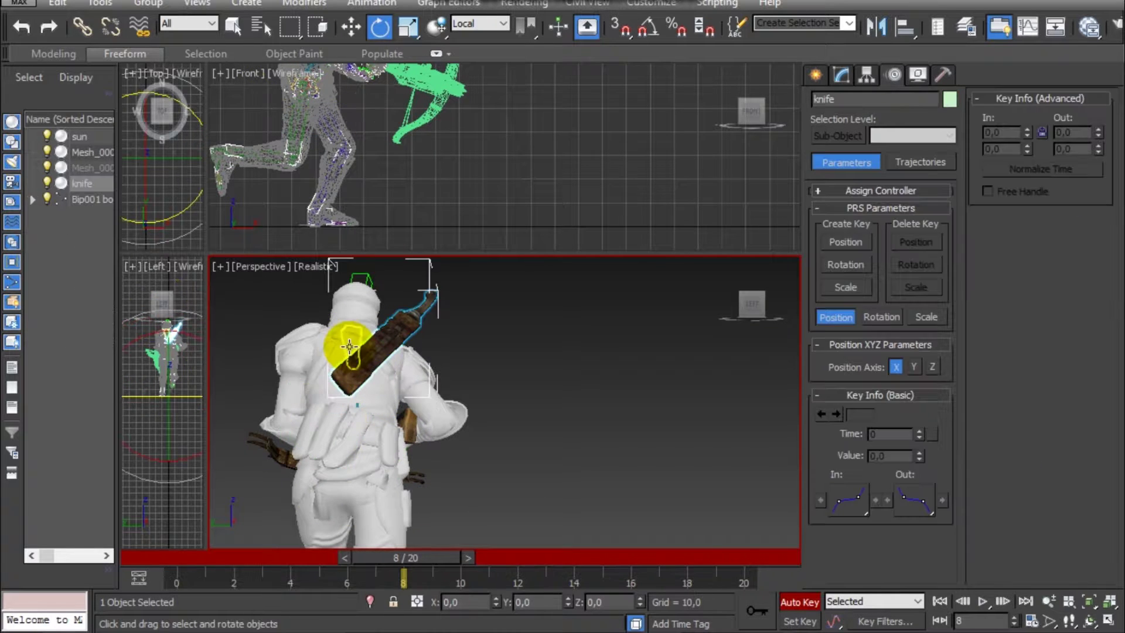
click(329, 344)
click(581, 447)
drag(747, 302, 762, 328)
click(363, 353)
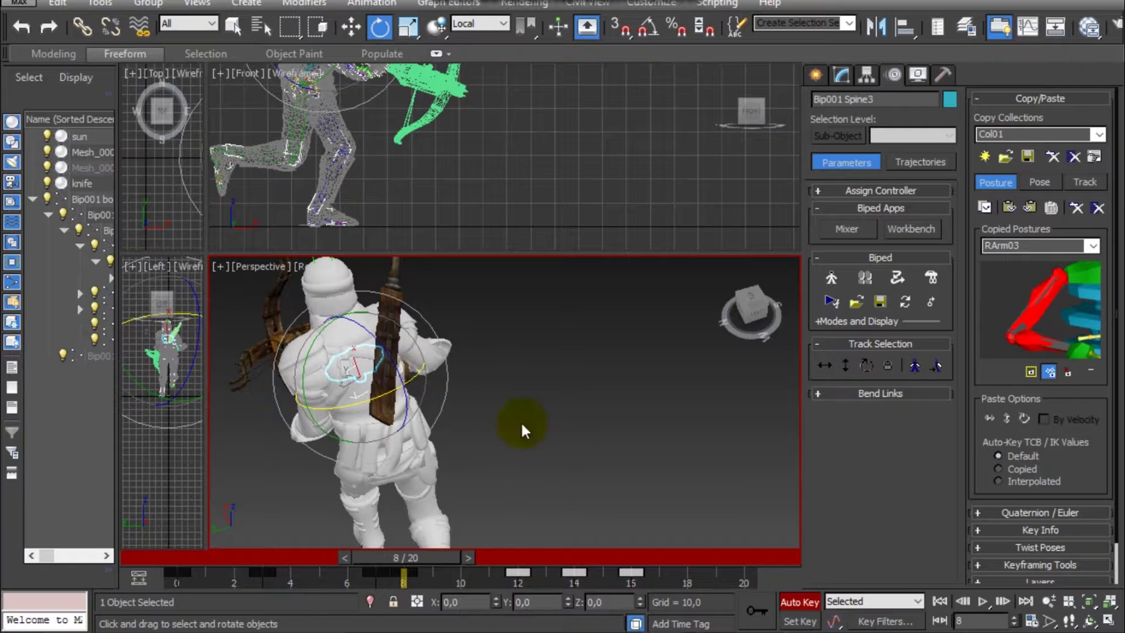
mouse_move(390, 557)
mouse_down()
mouse_move(363, 557)
mouse_move(389, 554)
mouse_up()
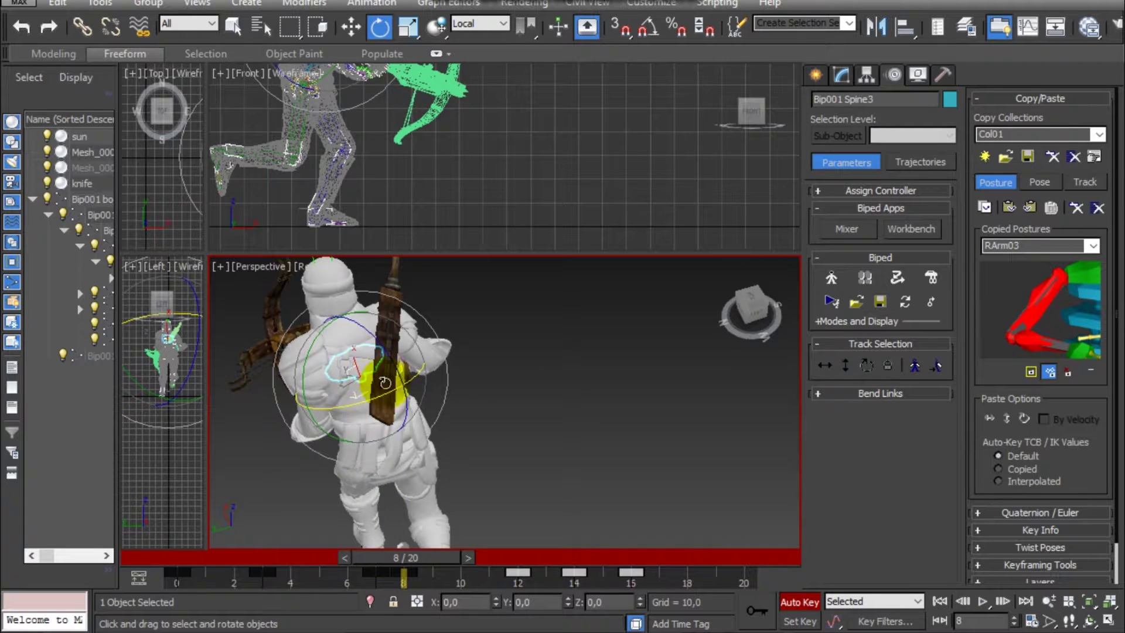
click(373, 416)
click(377, 439)
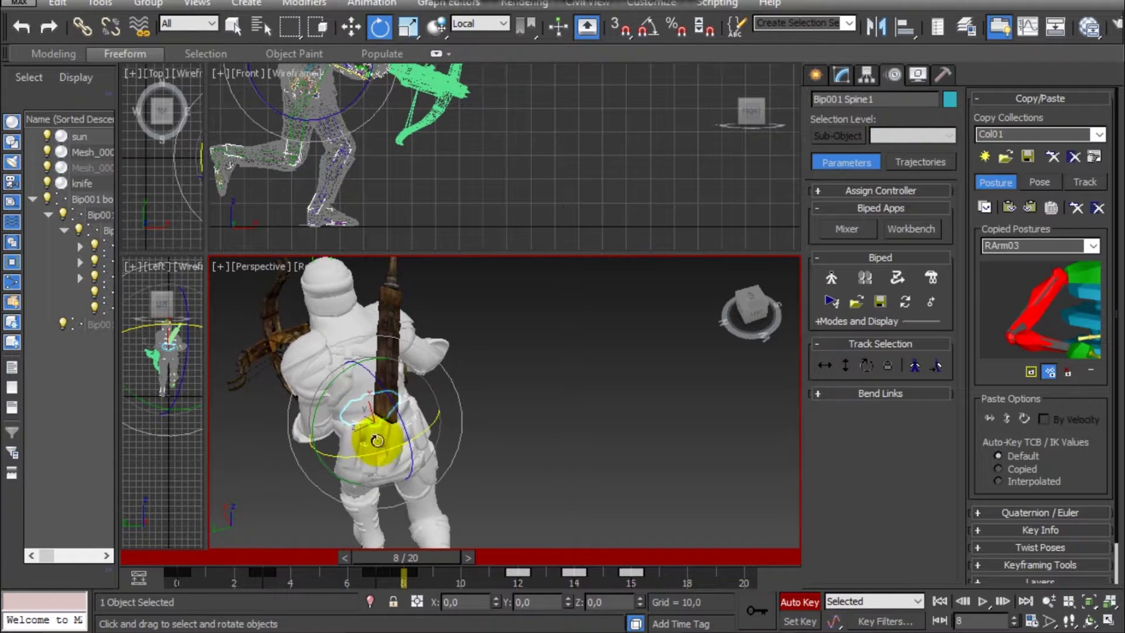
Step: Twist the torso at frame 12 by rotating the Spine2, Spine3, Spine1 and lowest Spine bones
drag(408, 565, 515, 548)
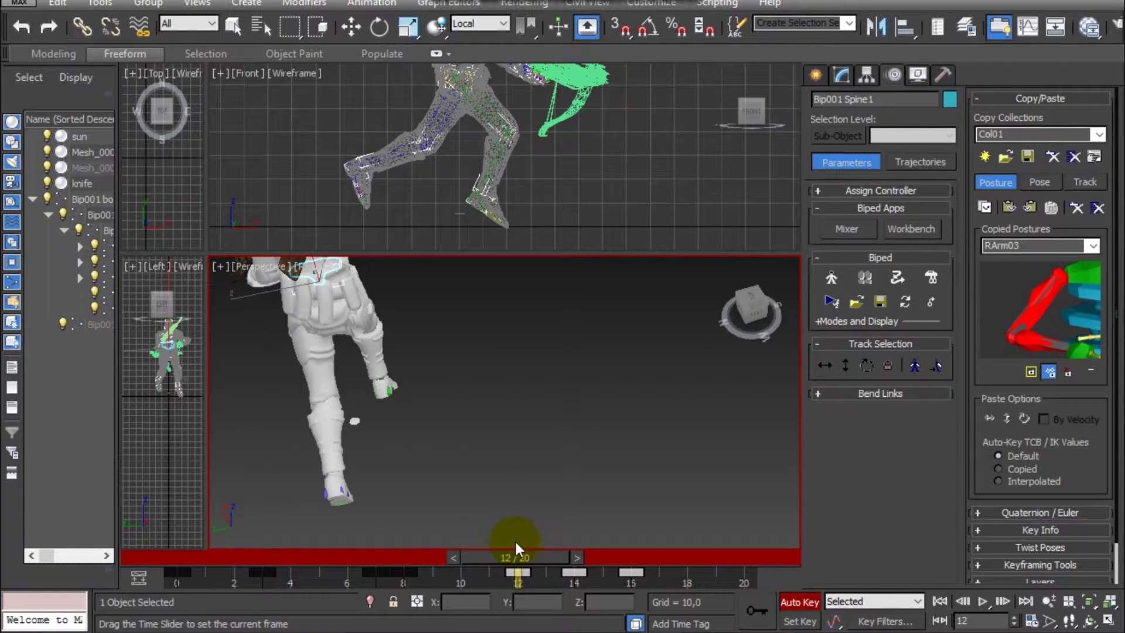
key(e)
middle_drag(478, 399, 495, 436)
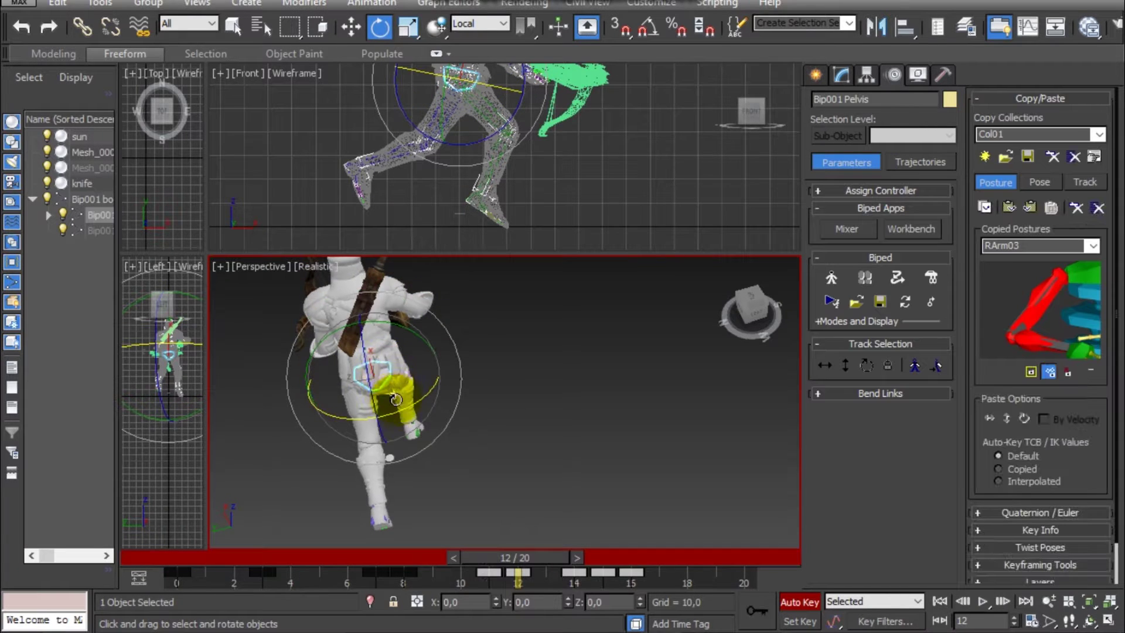
click(382, 361)
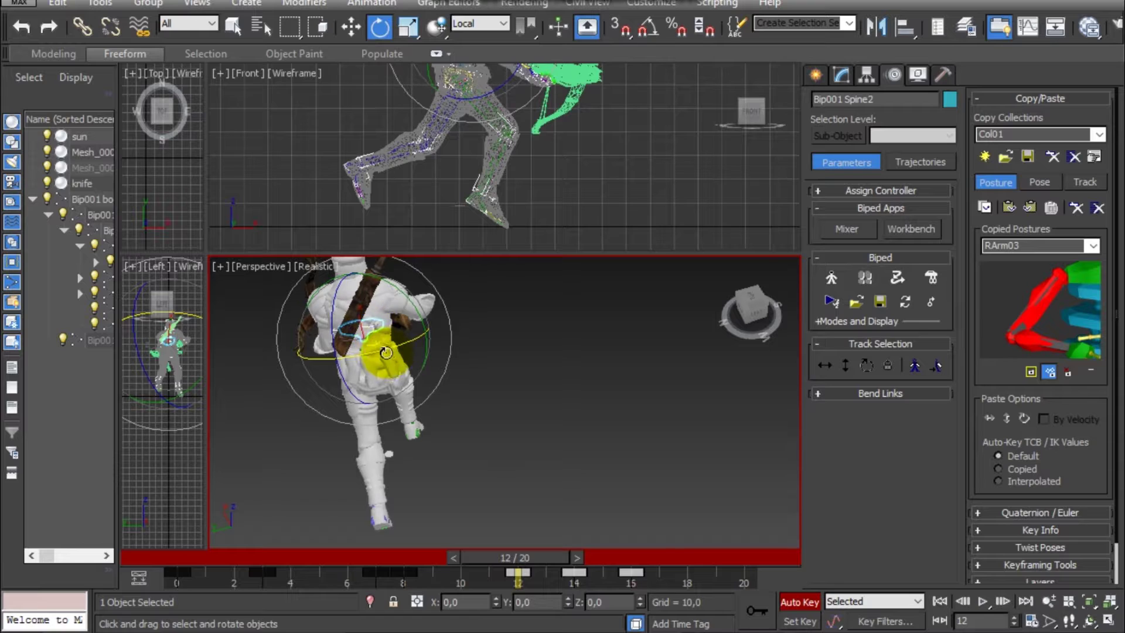
click(345, 308)
click(371, 311)
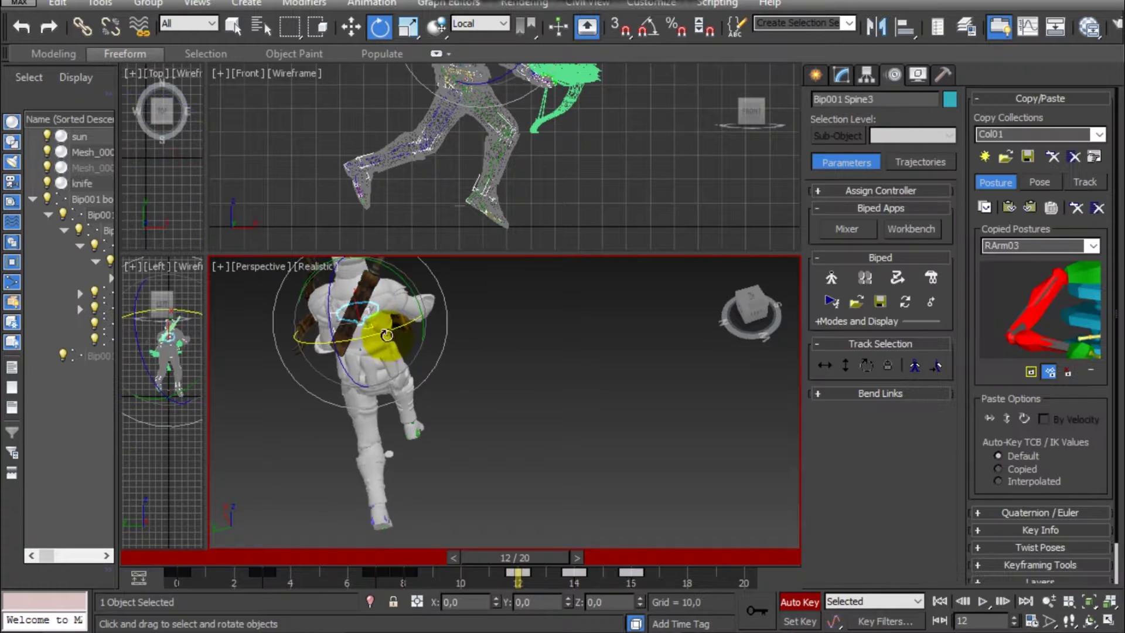
drag(381, 336, 375, 329)
click(342, 301)
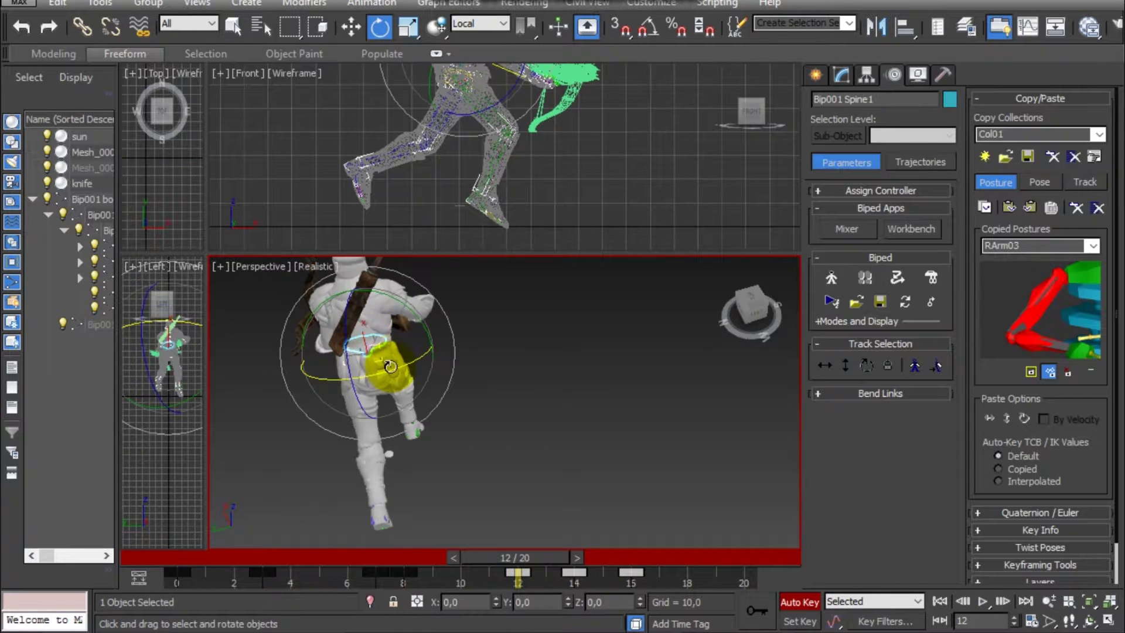
click(375, 360)
click(381, 385)
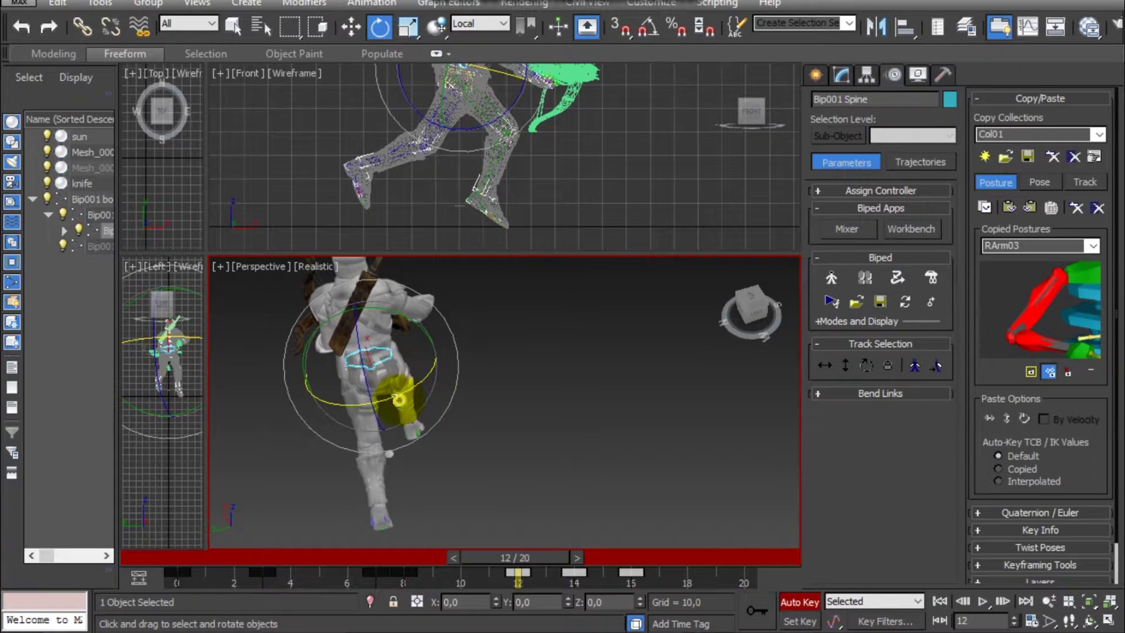
Step: Refine the torso twist at frame 12 by rotating the lowest Spine, Spine1 and Spine2 bones again
drag(490, 563, 499, 538)
click(372, 341)
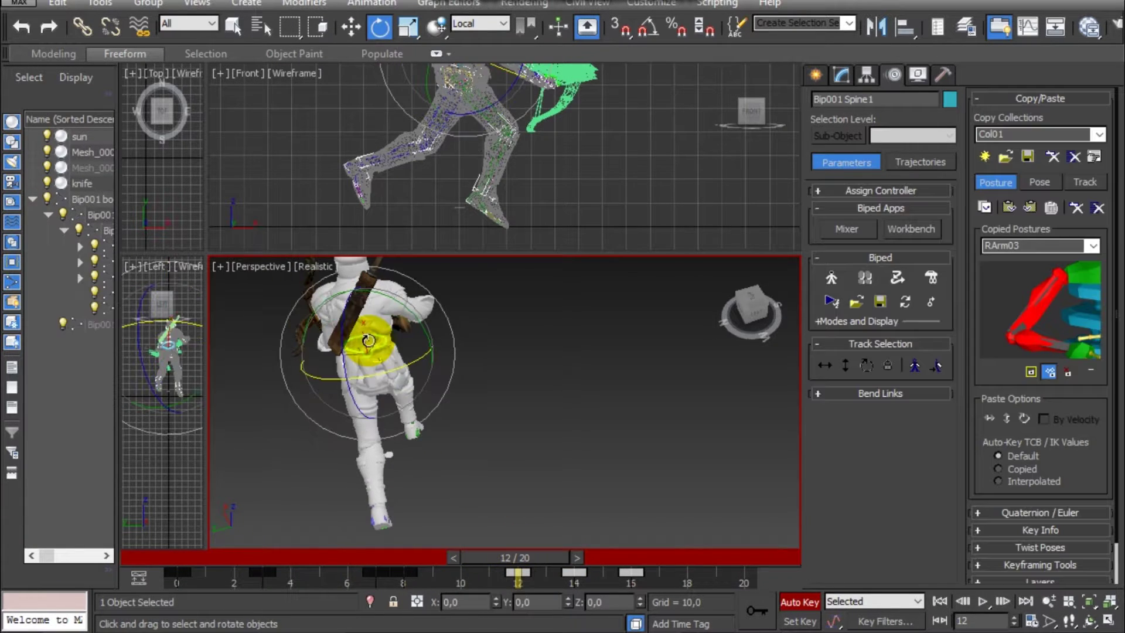
click(375, 371)
drag(390, 403, 380, 402)
click(366, 347)
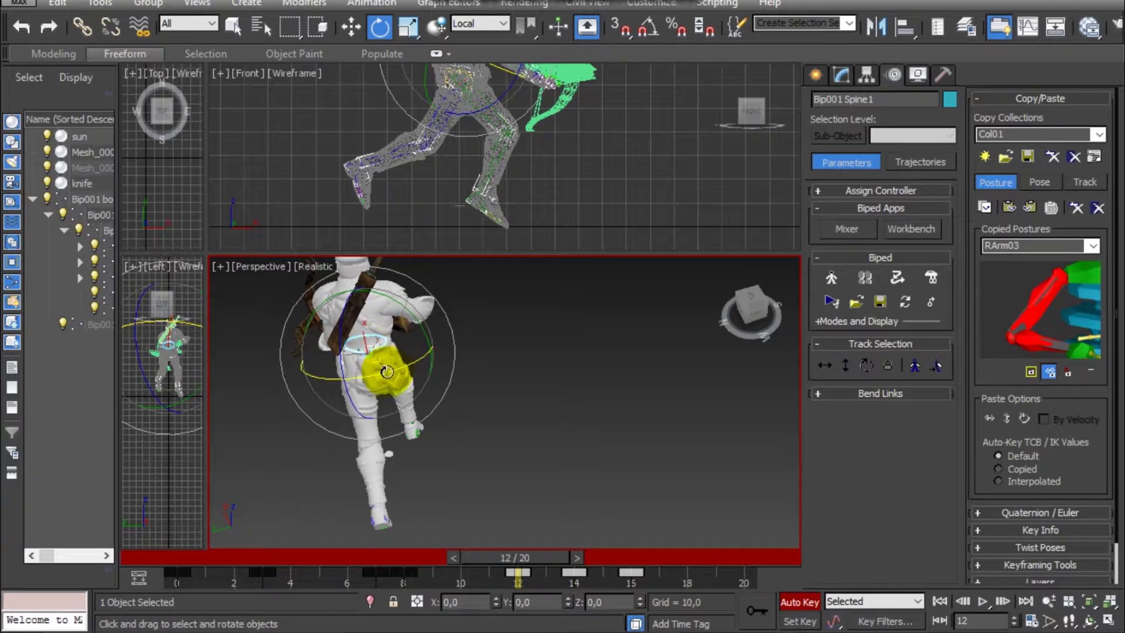
click(389, 344)
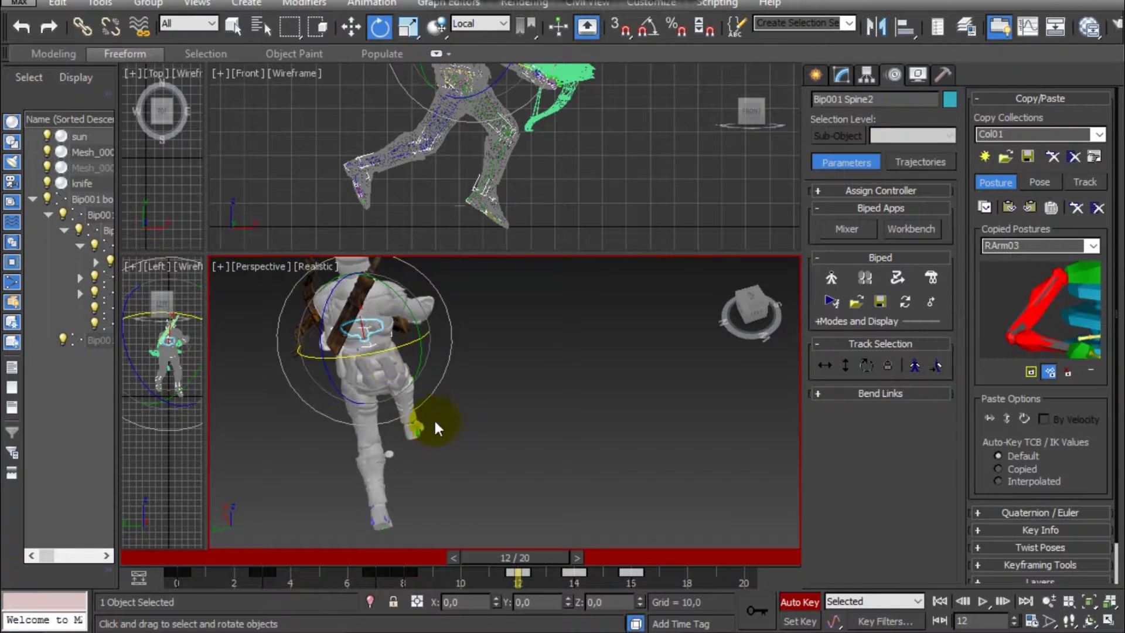
Step: Scrub through the run from frame 0 to frame 14 and examine the torso twist from behind
drag(487, 557, 154, 522)
middle_drag(364, 367, 328, 183)
drag(231, 555, 341, 554)
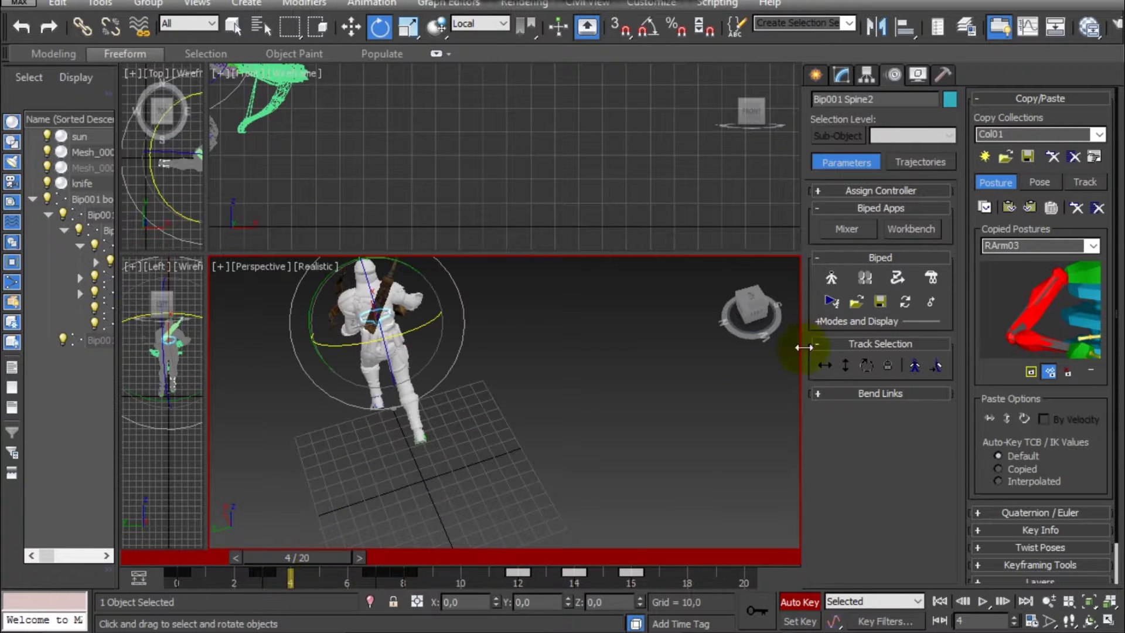
click(747, 308)
scroll(531, 276, up, 4)
middle_drag(531, 269, 671, 505)
drag(291, 558, 567, 572)
key(e)
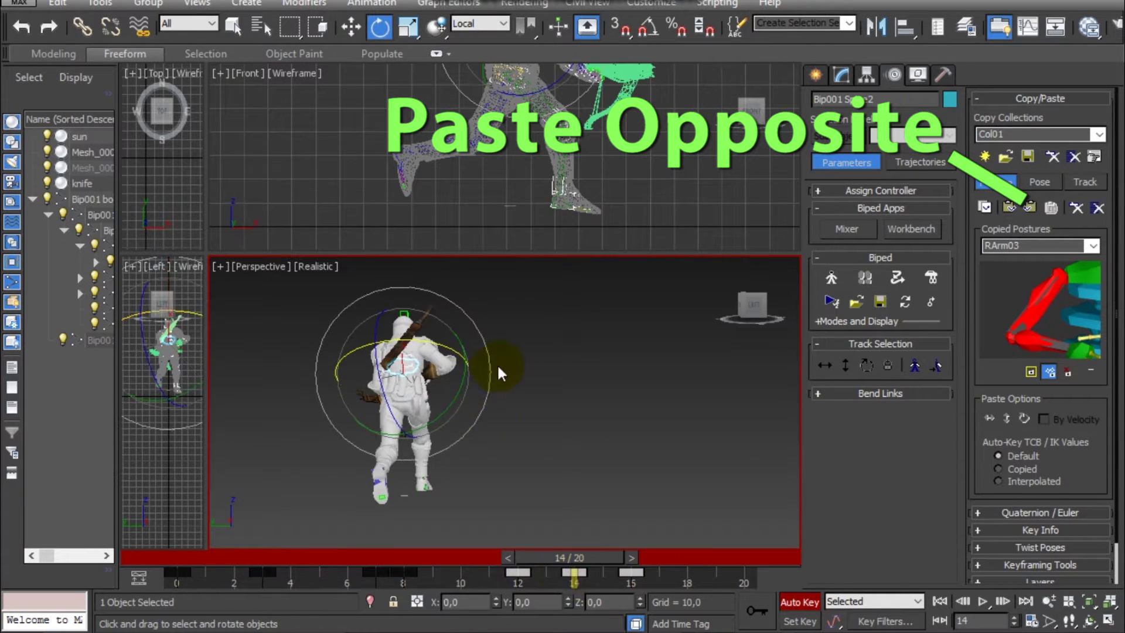
scroll(497, 365, up, 4)
middle_drag(508, 365, 568, 373)
Step: Copy the posture of all four spine bones, from the lowest Spine up to Spine3, at frame 12
drag(566, 558, 499, 553)
click(354, 392)
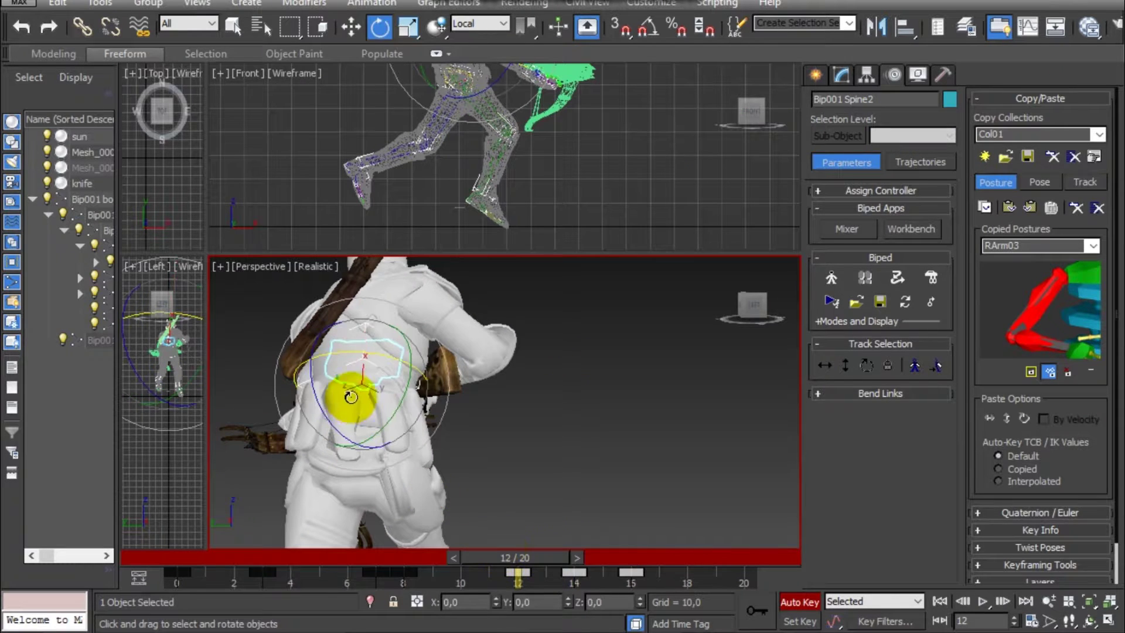
click(359, 424)
ctrl+click(358, 403)
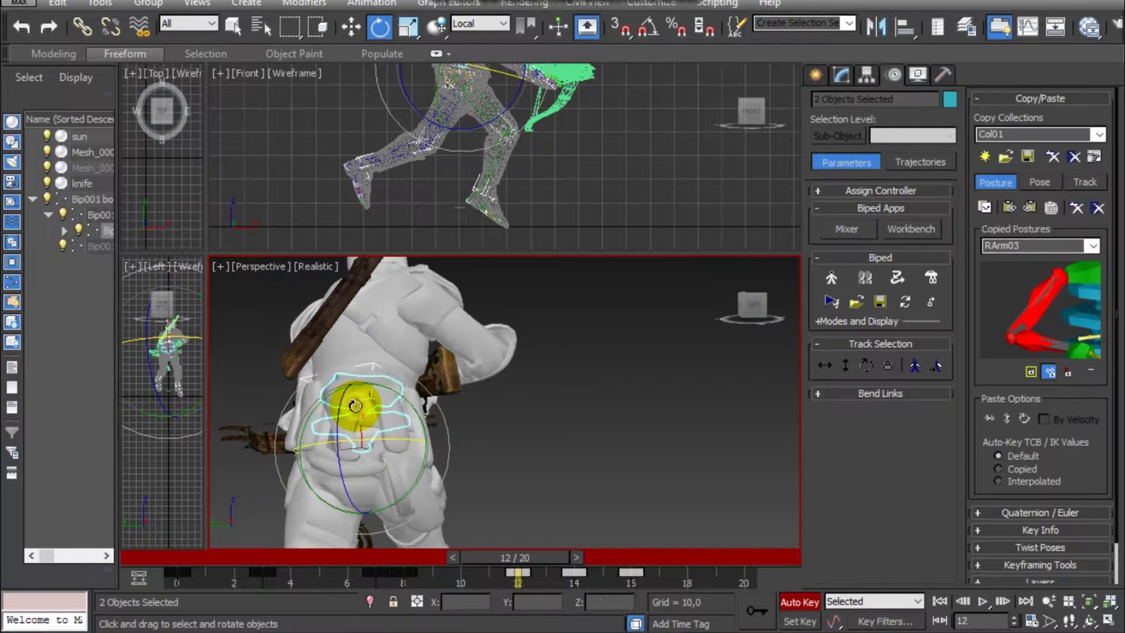
ctrl+click(365, 354)
ctrl+click(368, 299)
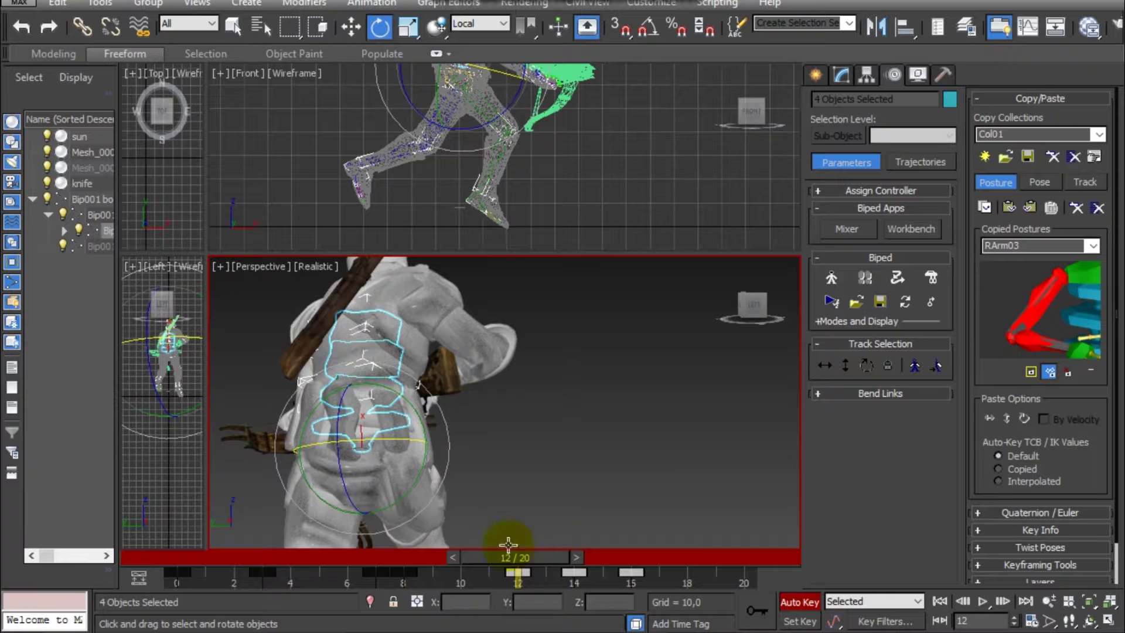
click(987, 211)
Step: Rotate the Spine2 and Spine3 bones around their local X axes at frame 14, turning Spine2 by about 1 degree
drag(516, 558, 571, 545)
click(411, 352)
drag(415, 350, 412, 349)
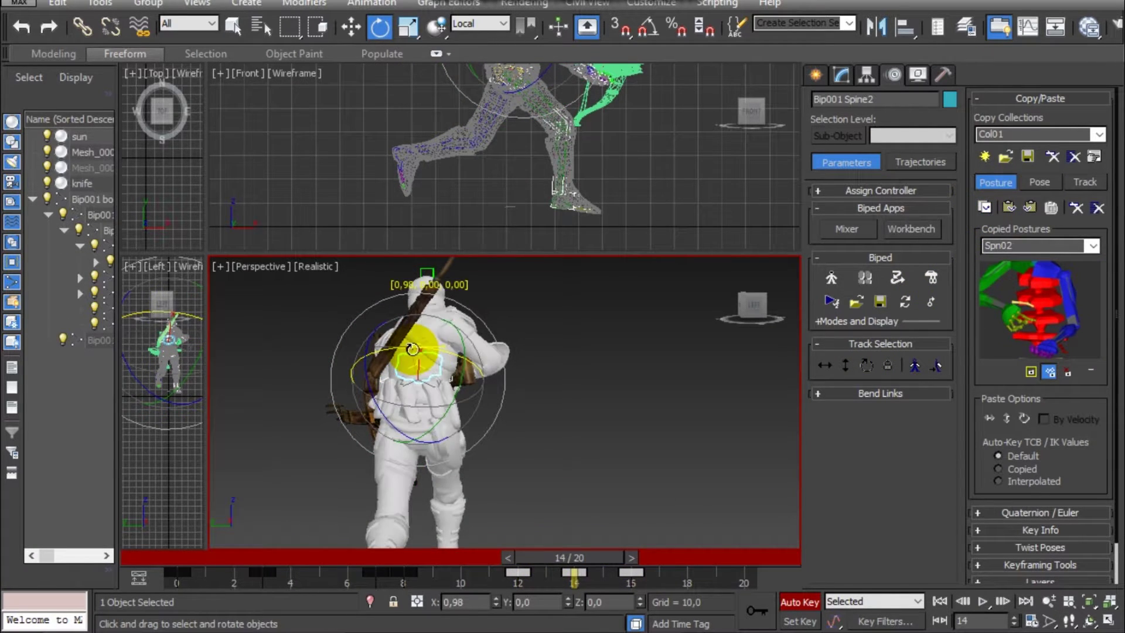
click(423, 337)
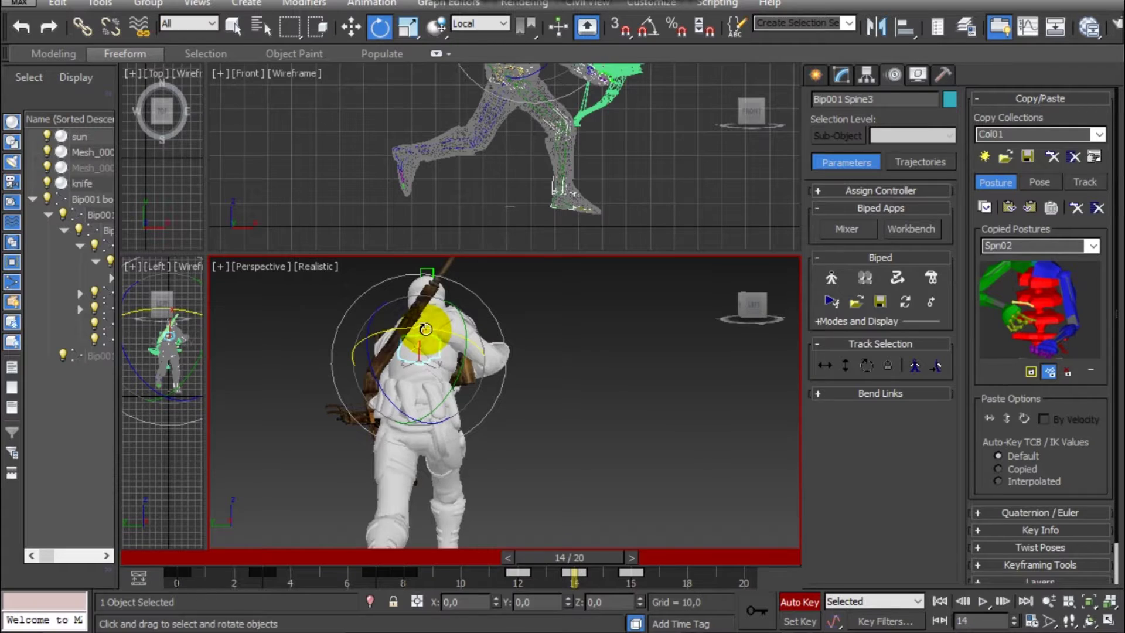
Step: Rotate the lowest Spine and Spine1 bones at frame 12 by about 2.5 degrees each around local X
drag(594, 558, 171, 552)
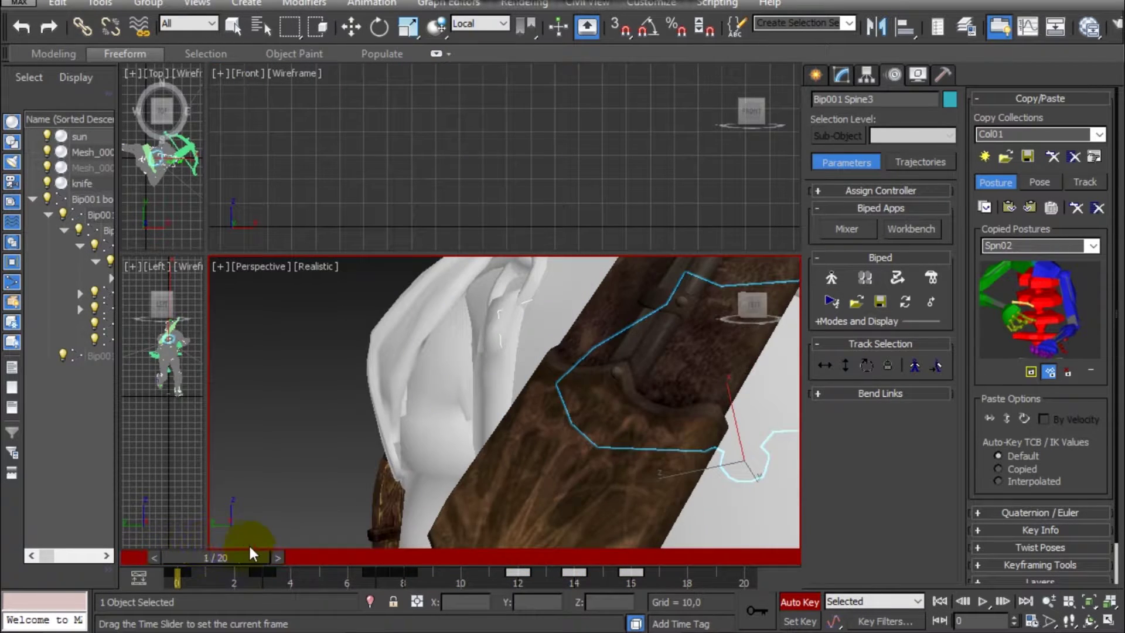
drag(250, 552, 540, 547)
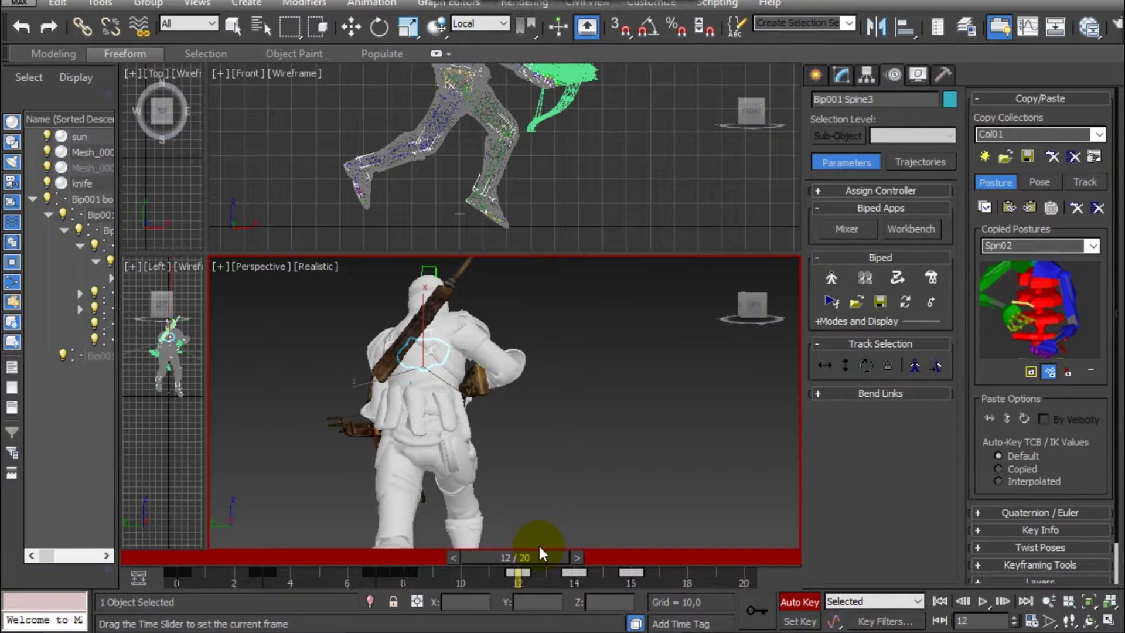
key(e)
click(428, 420)
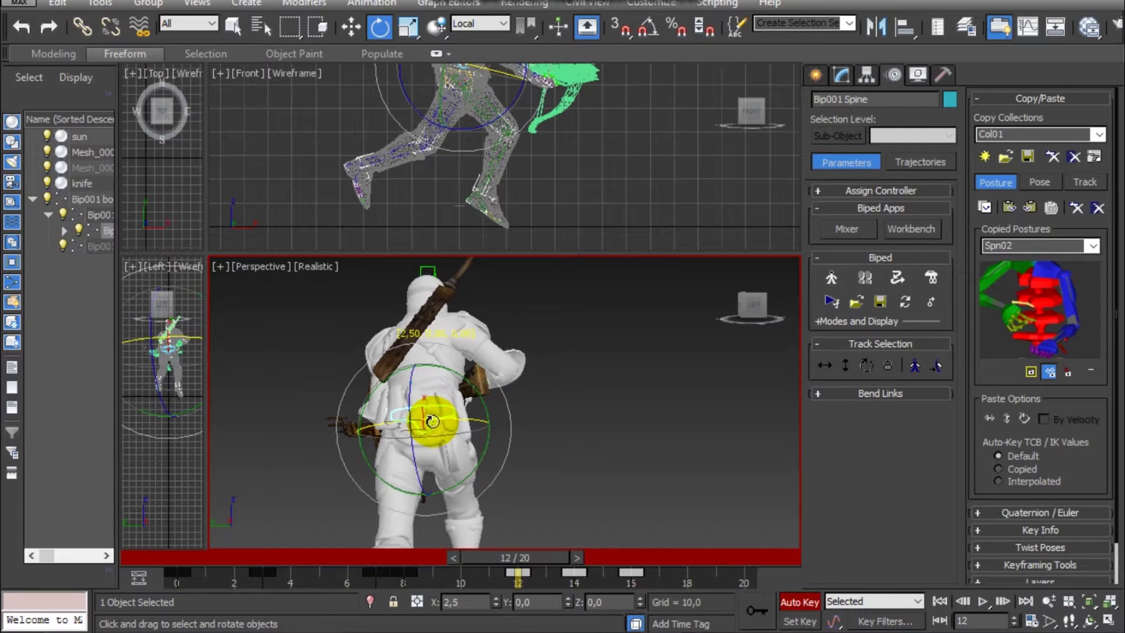
click(434, 380)
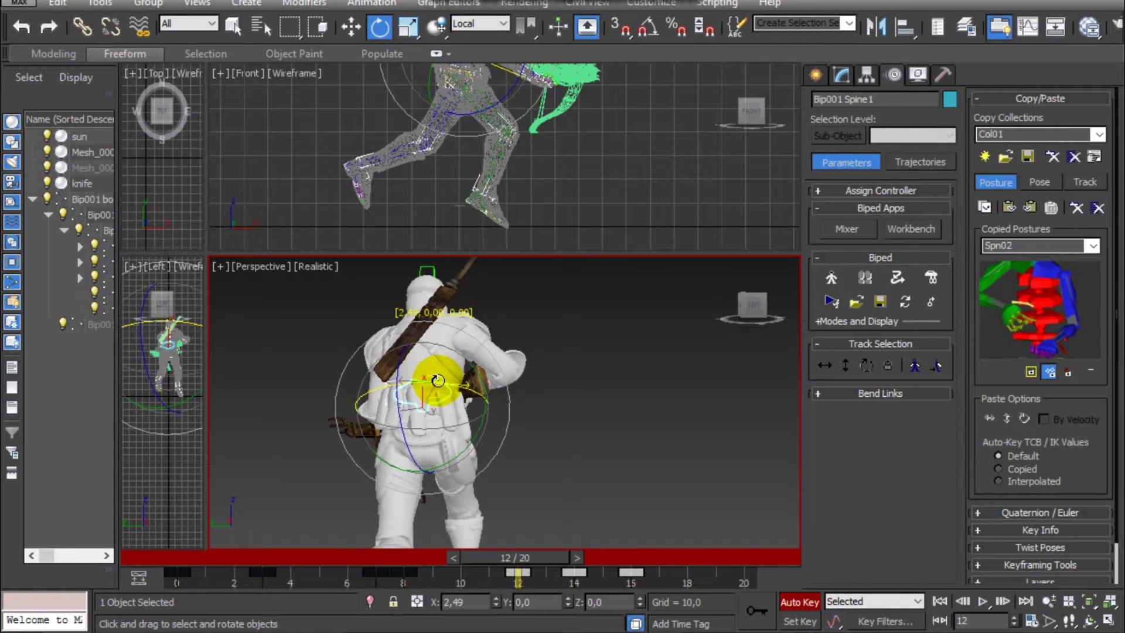
Step: Scrub through the run animation up to frame 18 and examine the body motion from the side and front
drag(520, 557, 574, 540)
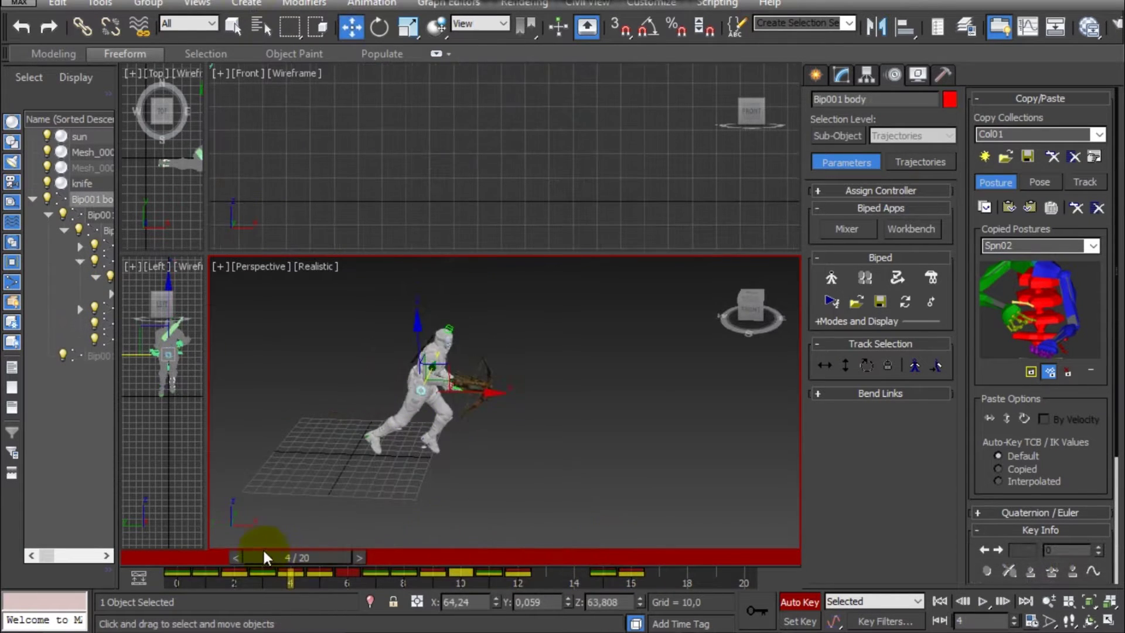
drag(265, 557, 623, 557)
drag(755, 324, 655, 512)
click(755, 316)
drag(752, 304, 648, 351)
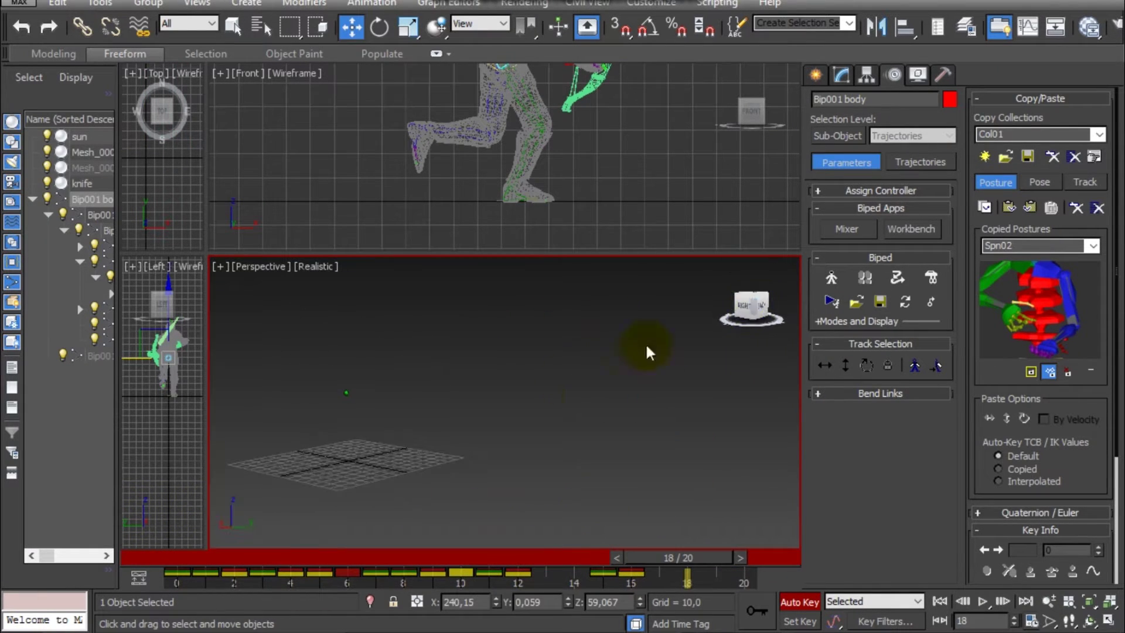
middle_drag(486, 432, 645, 435)
drag(648, 554, 464, 538)
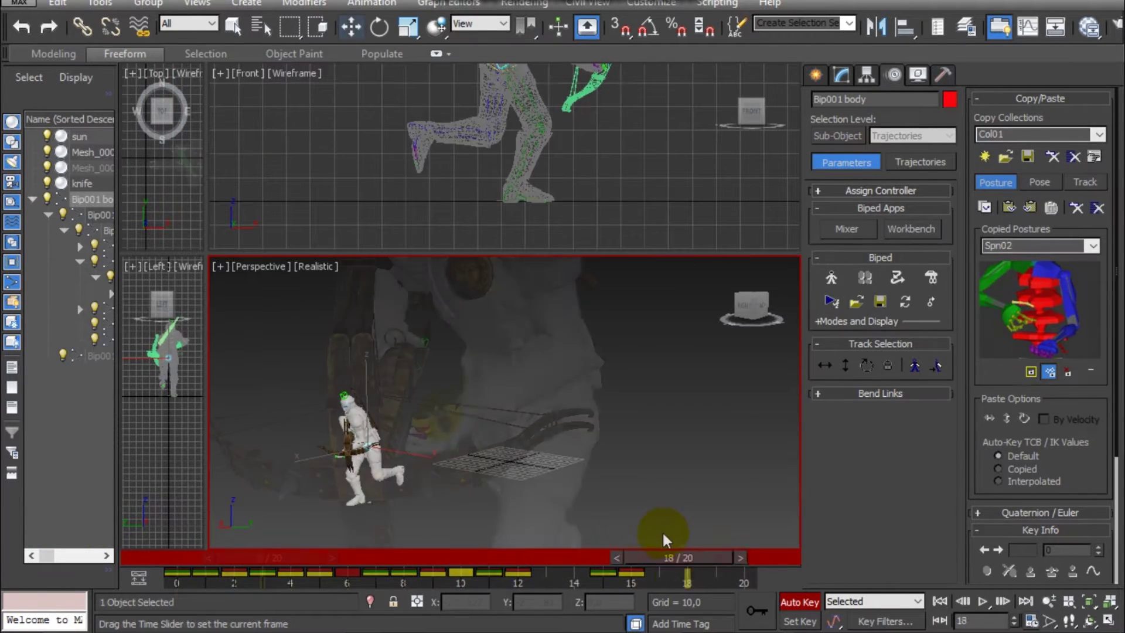
Step: Move the biped's left hand at frame 3 to about X 71.4, Y 0.9, placing it against the crossbow
click(419, 413)
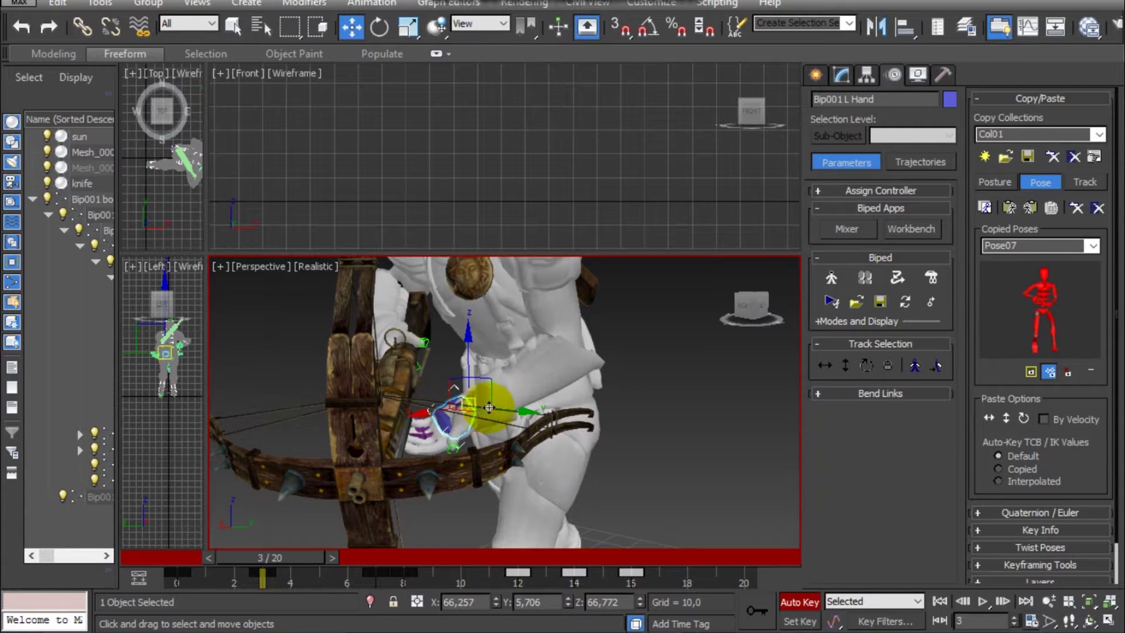
drag(752, 309, 752, 311)
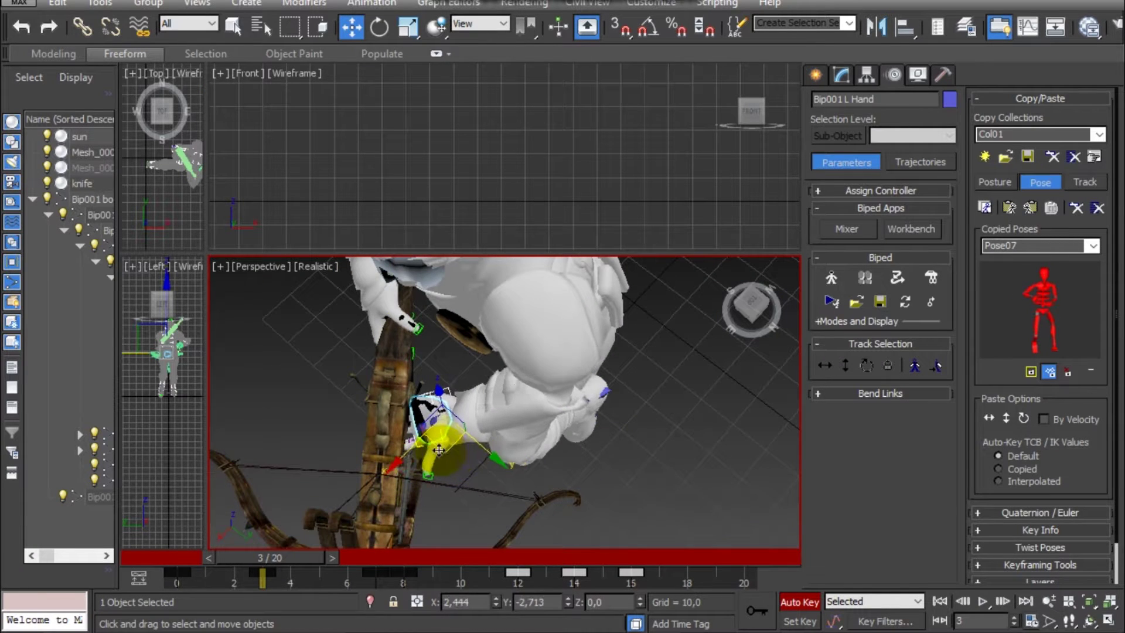
drag(746, 314, 490, 450)
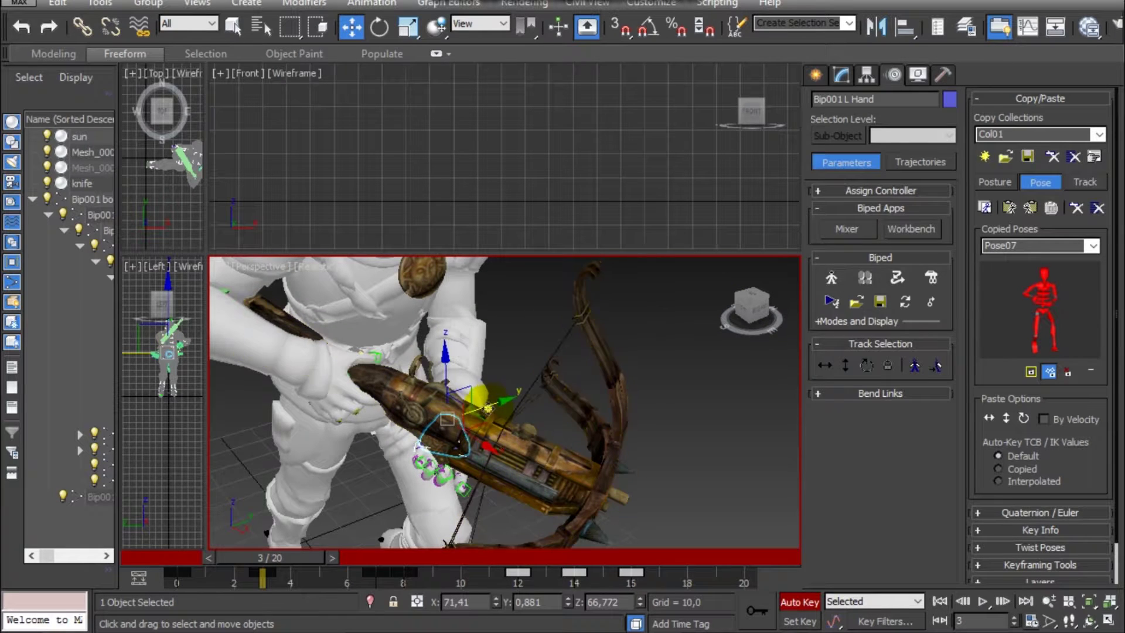
drag(751, 310, 724, 312)
Step: Reposition the left hand at frame 0 to about X 27.7, Y 10.0, Z 64.1 so it supports the crossbow from below
drag(318, 551, 194, 557)
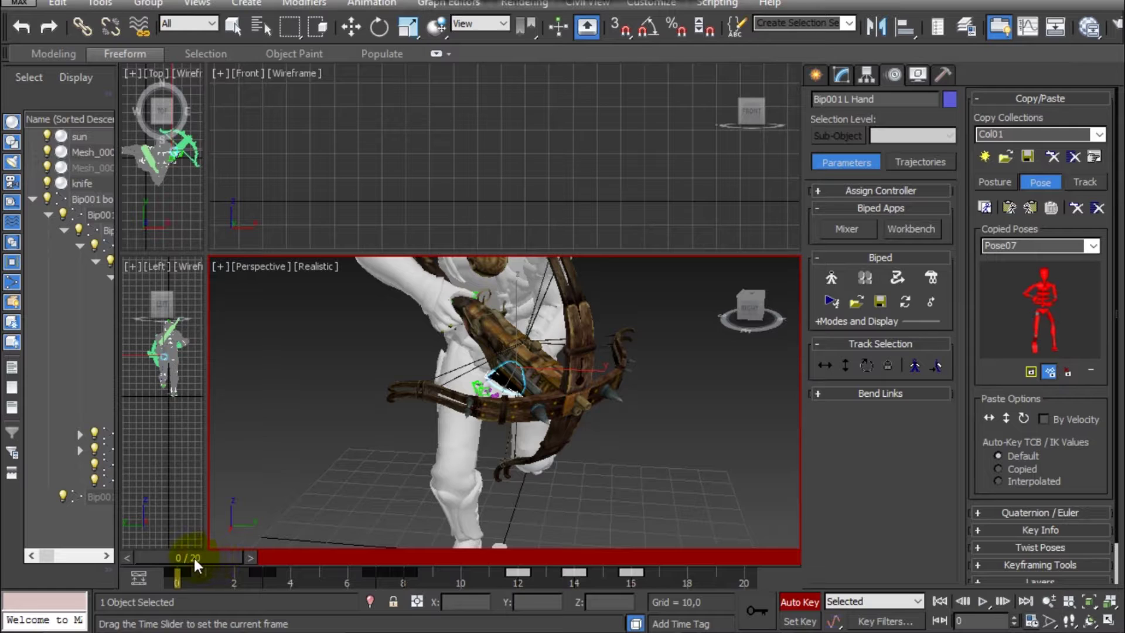
drag(736, 306, 703, 312)
click(716, 392)
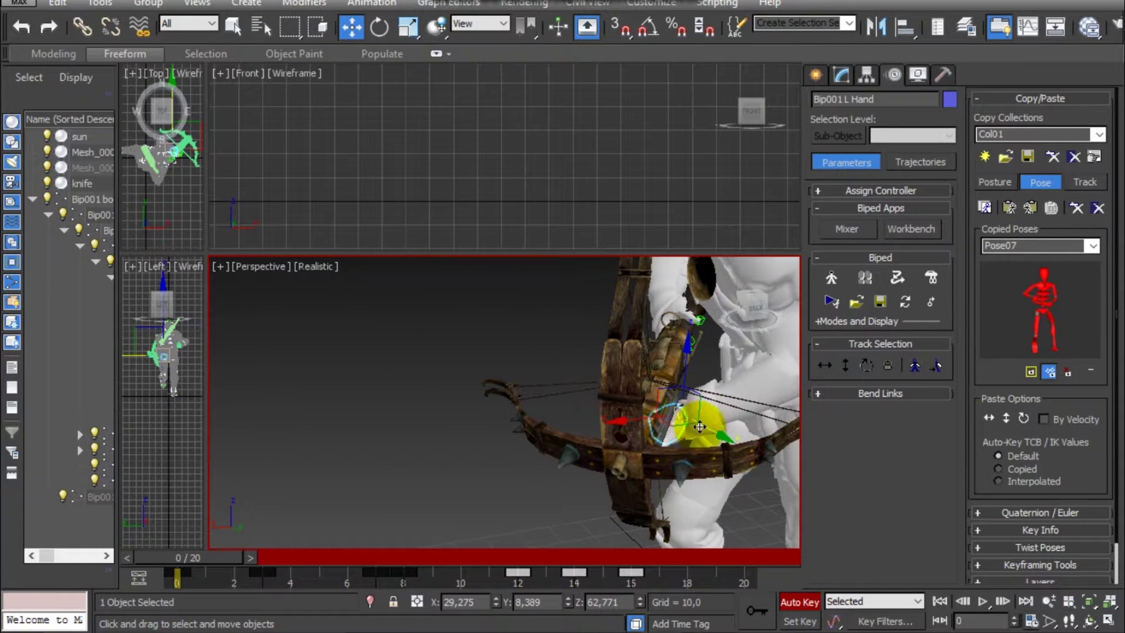
drag(700, 427, 717, 432)
mouse_move(748, 305)
mouse_down()
mouse_move(780, 319)
mouse_move(749, 309)
mouse_move(759, 305)
mouse_move(744, 313)
mouse_up()
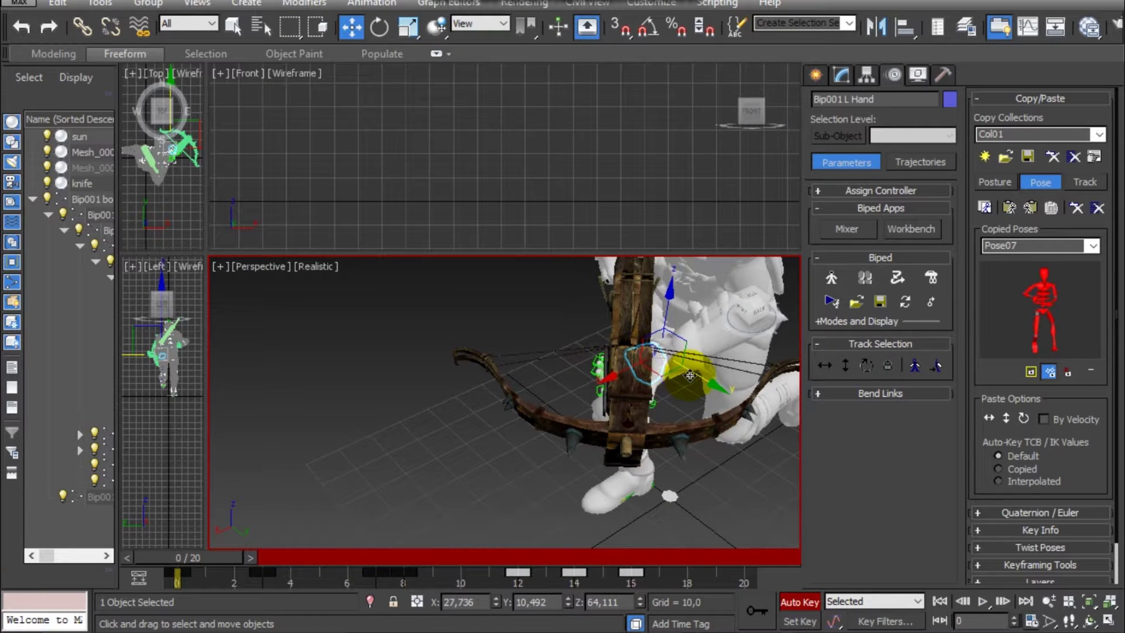
mouse_move(751, 312)
mouse_down()
mouse_move(775, 301)
mouse_move(779, 314)
mouse_move(750, 302)
mouse_up()
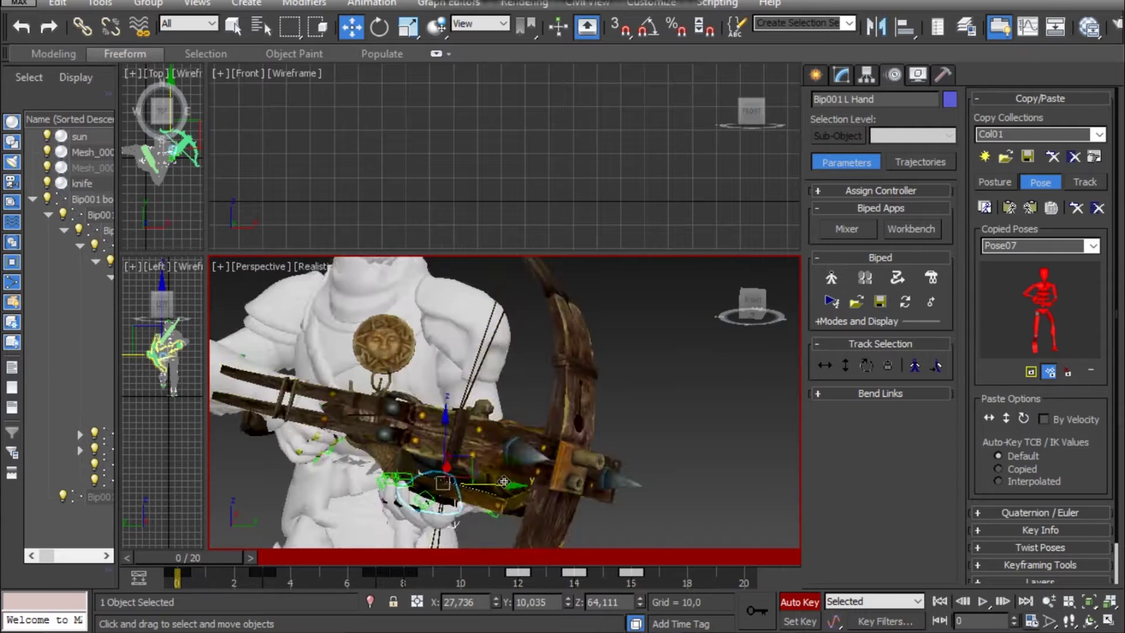